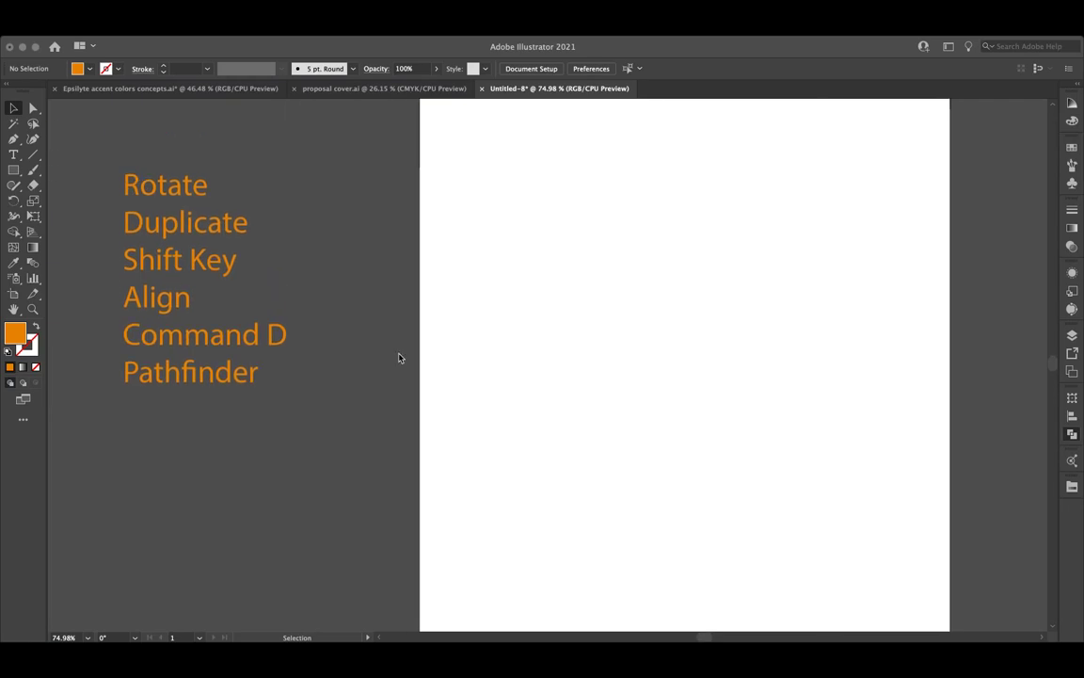
Step: Draw a horizontal line segment across the middle of the artboard and give it an orange 10 pt stroke
left_click(222, 340)
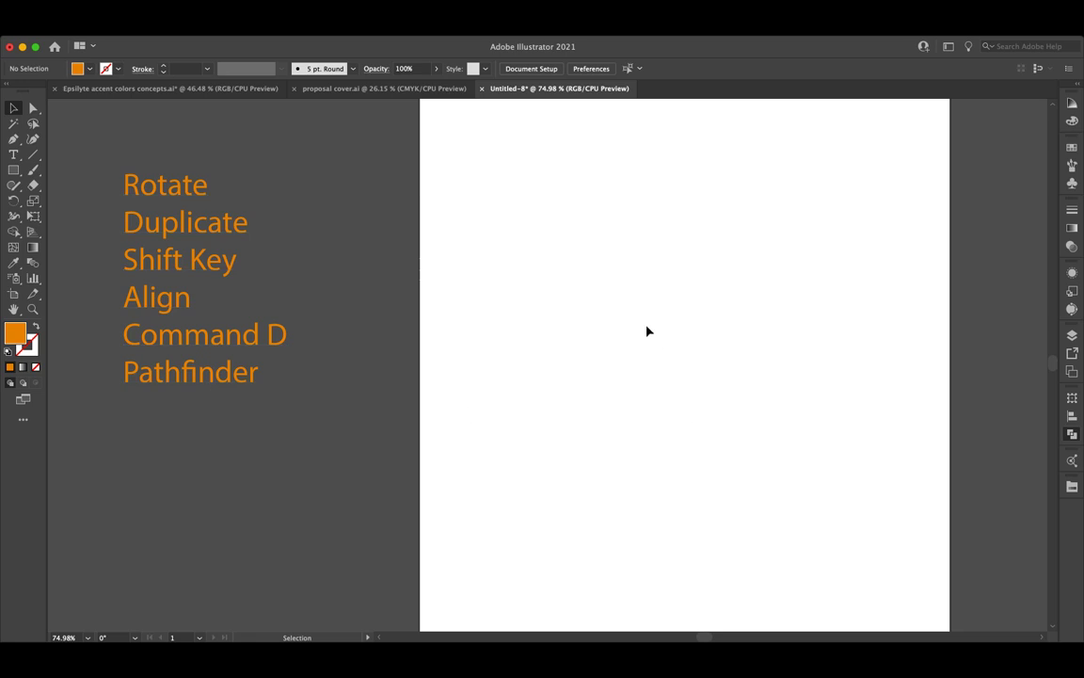
scroll(646, 330, "right", 3)
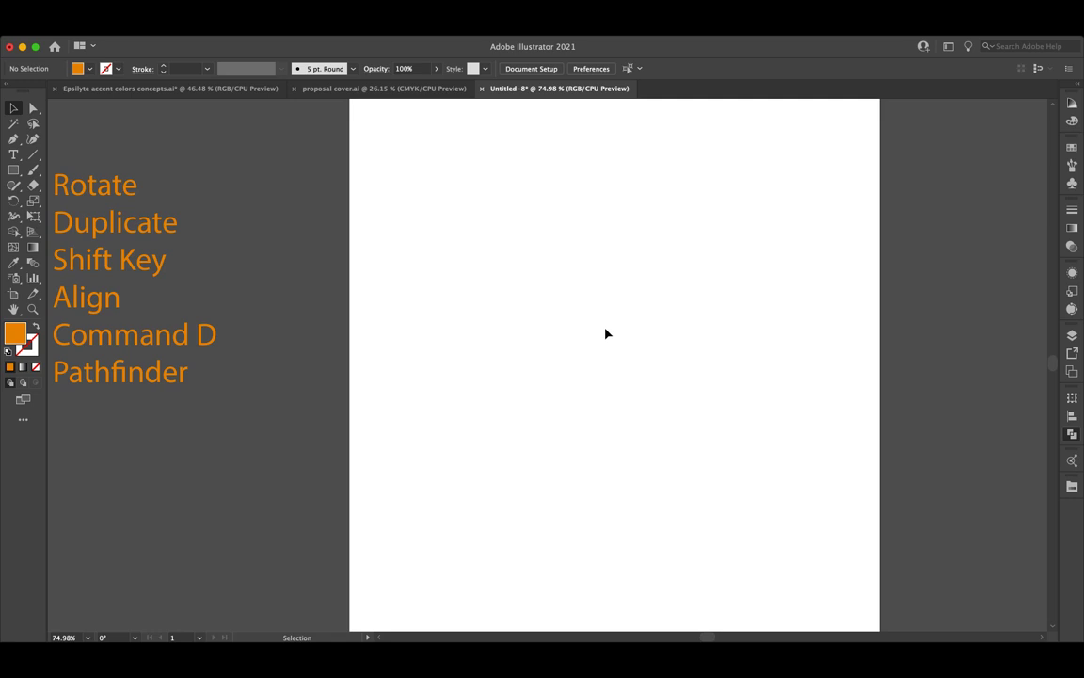
left_click(32, 155)
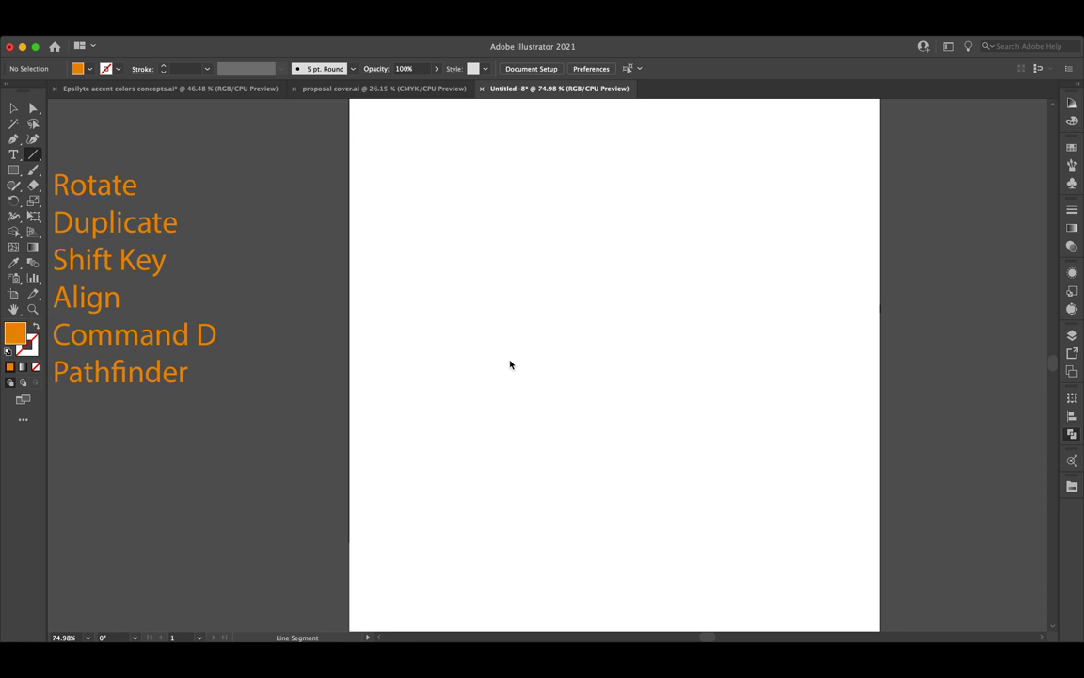
left_click_drag(505, 359, 731, 359)
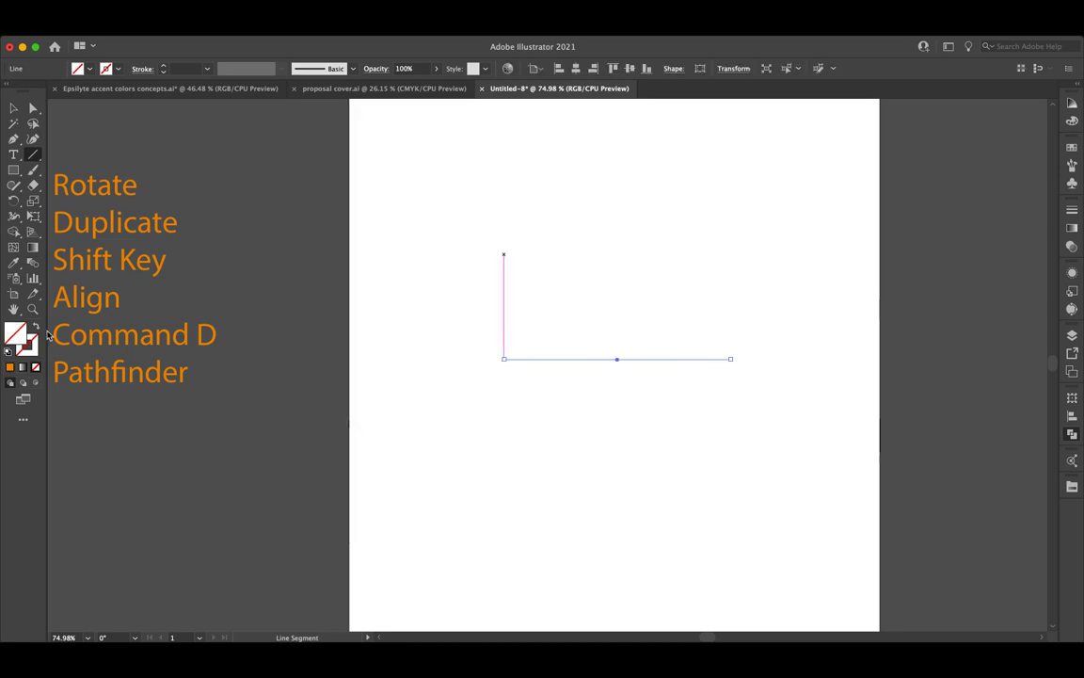
left_click(11, 367)
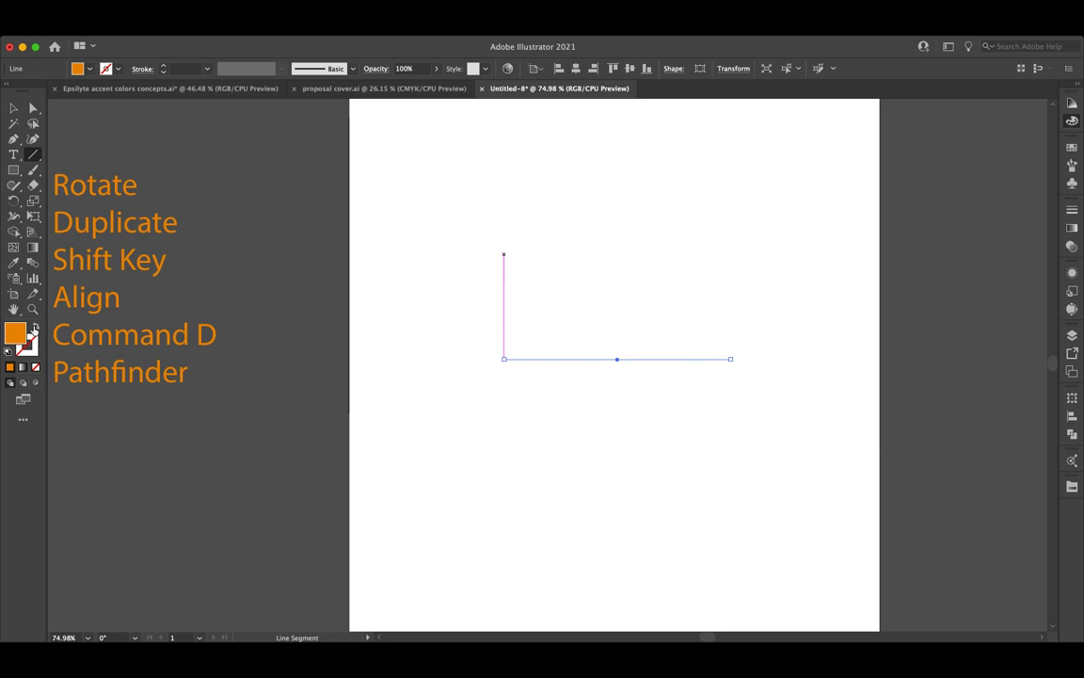
left_click(36, 326)
left_click(13, 107)
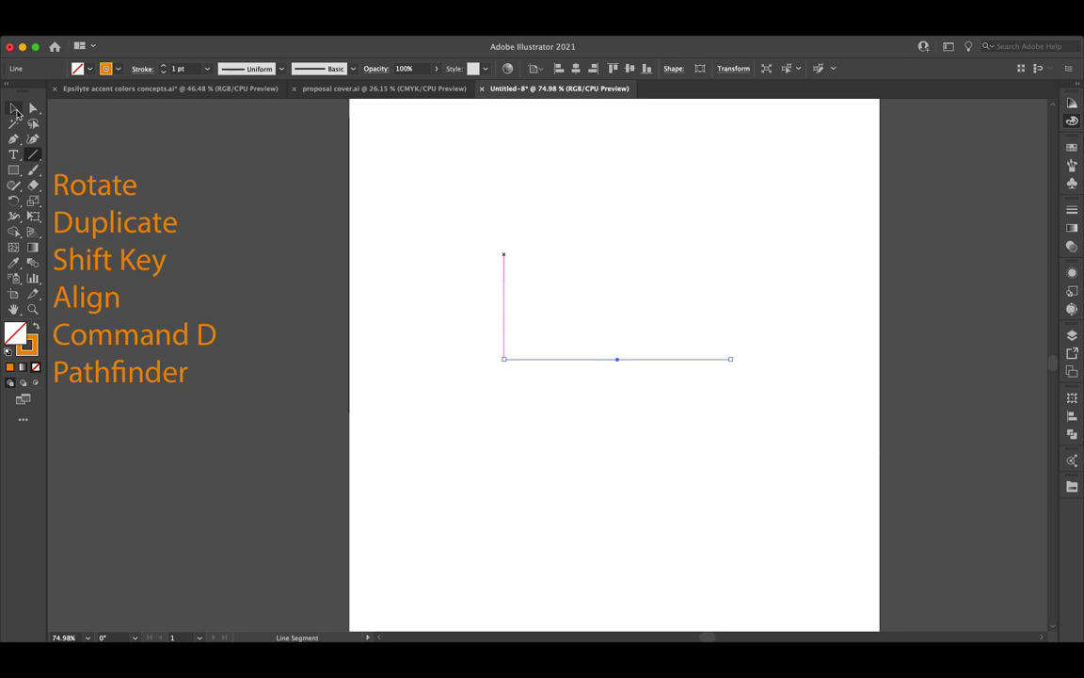
left_click(209, 69)
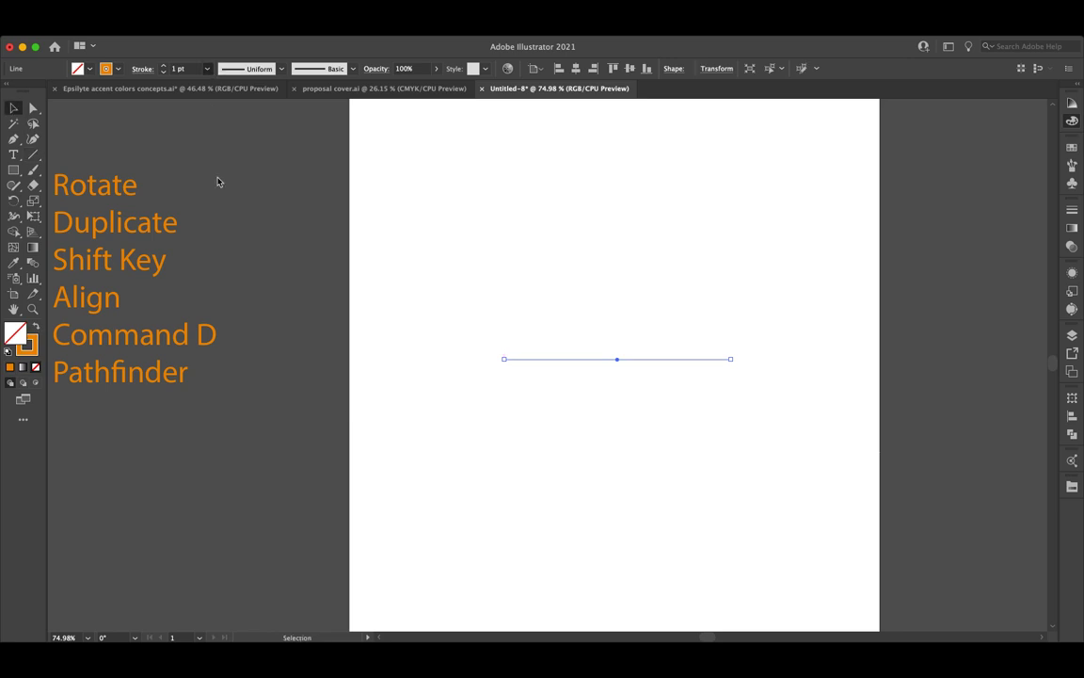
left_click(234, 249)
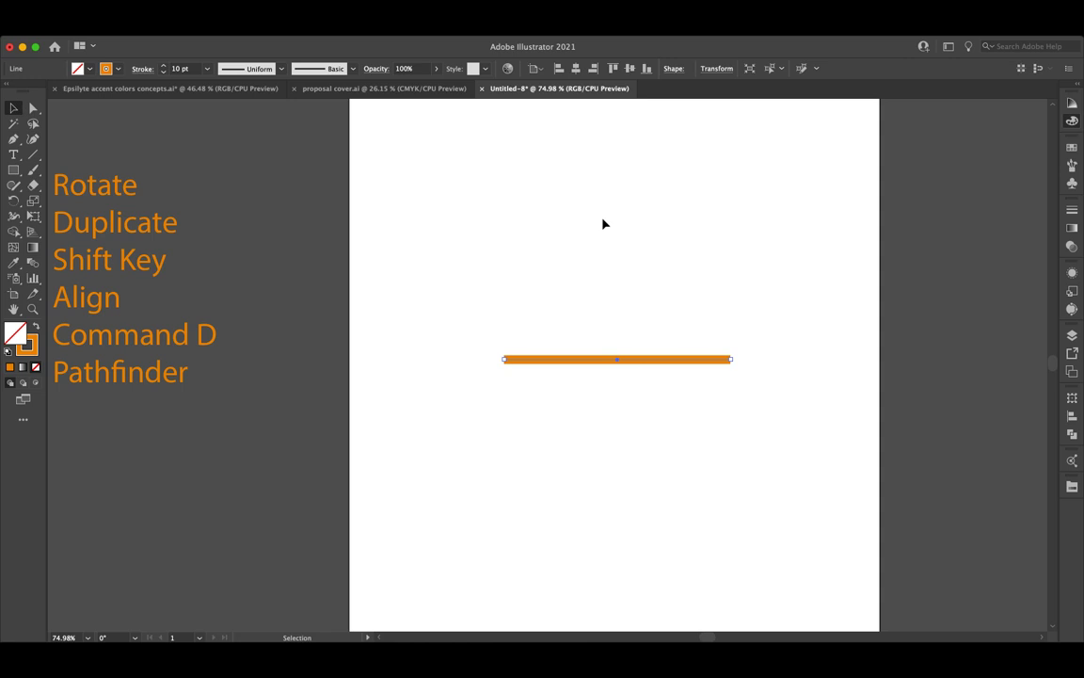
left_click_drag(541, 272, 691, 489)
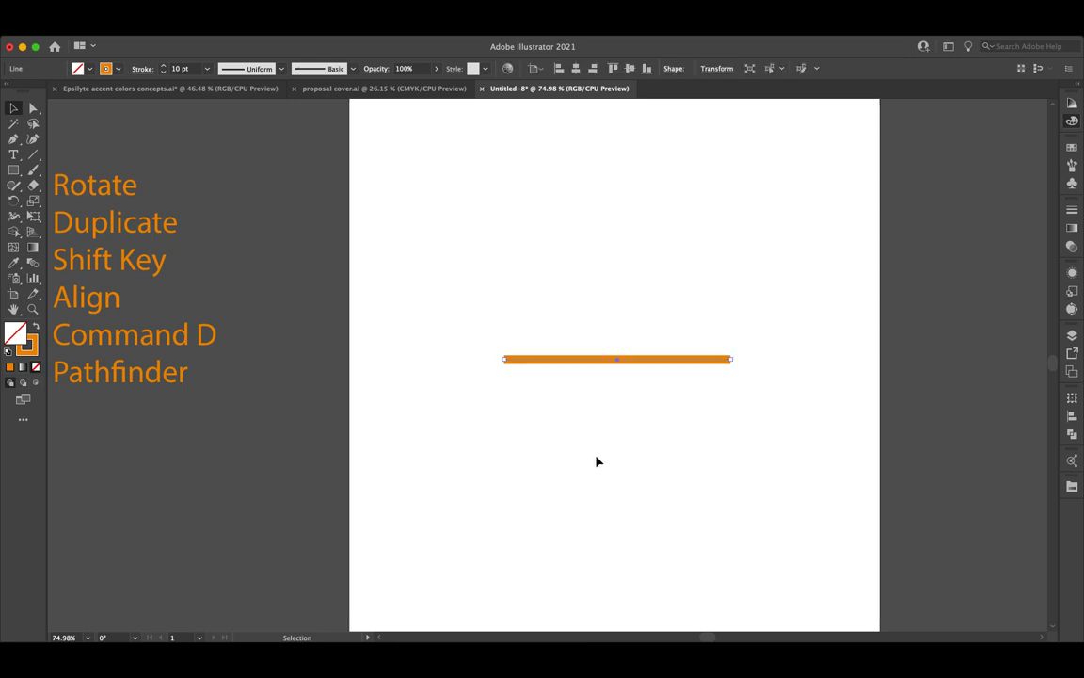
Step: Draw a trial line above the orange one and undo everything back to an empty artboard
left_click(32, 154)
mouse_move(451, 217)
left_mouse_down()
mouse_move(605, 177)
mouse_move(695, 256)
mouse_move(666, 203)
mouse_move(665, 225)
left_mouse_up()
key("super+z")
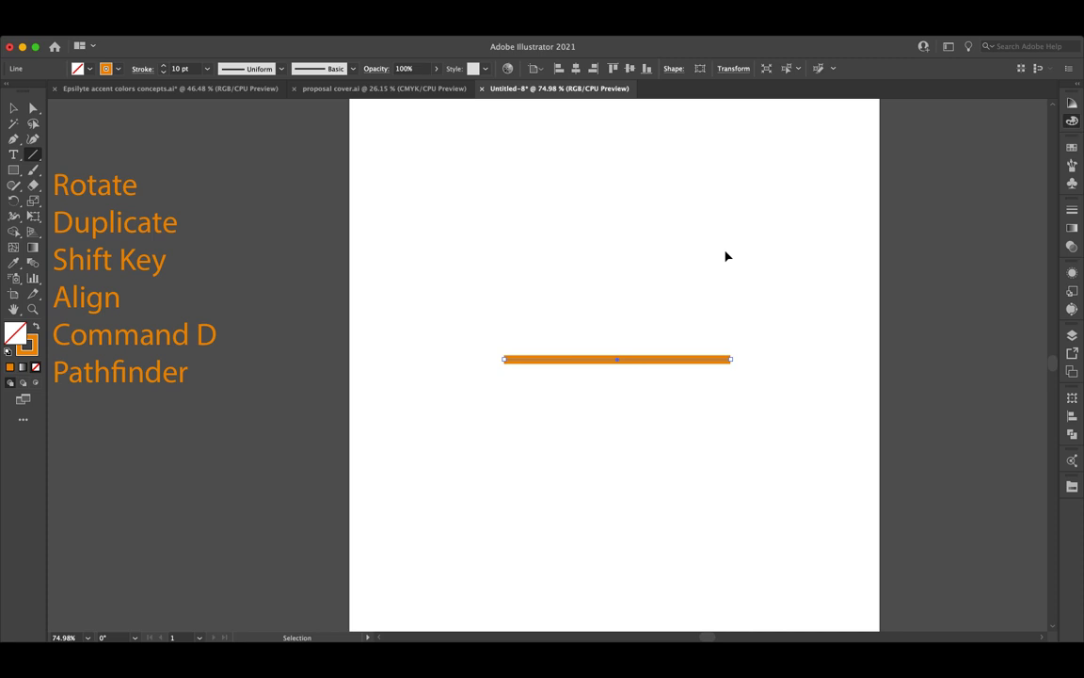
key("shift+x")
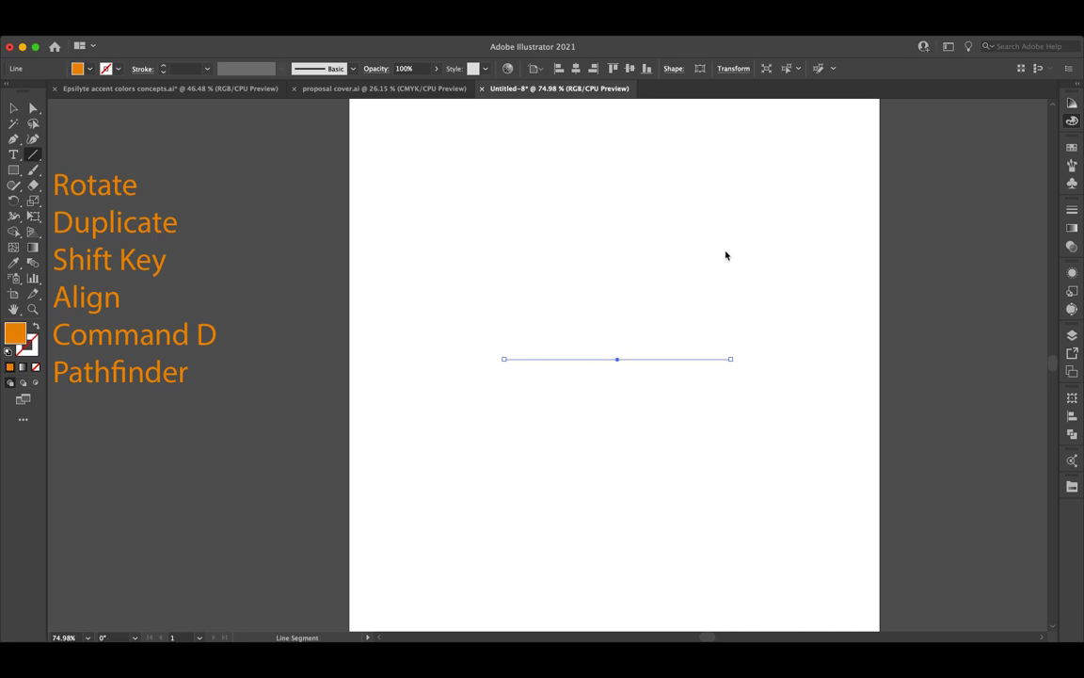
key("super+z")
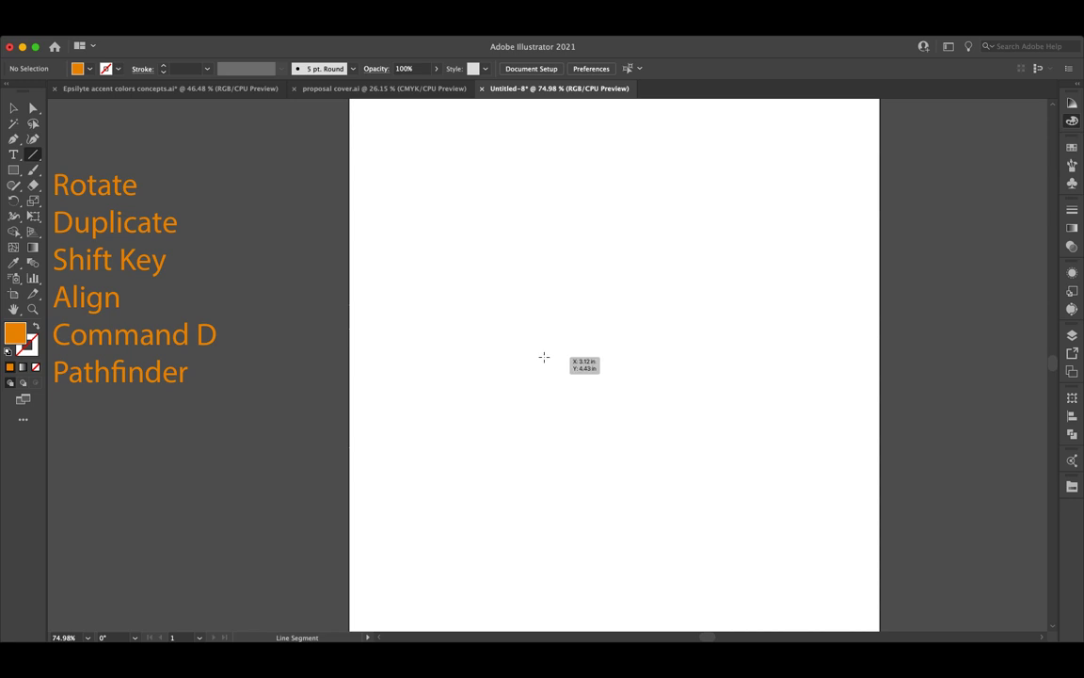
Step: Draw a horizontal line segment across the middle of the artboard with a dark blue 10 pt stroke and deselect it
left_click_drag(522, 351, 744, 351)
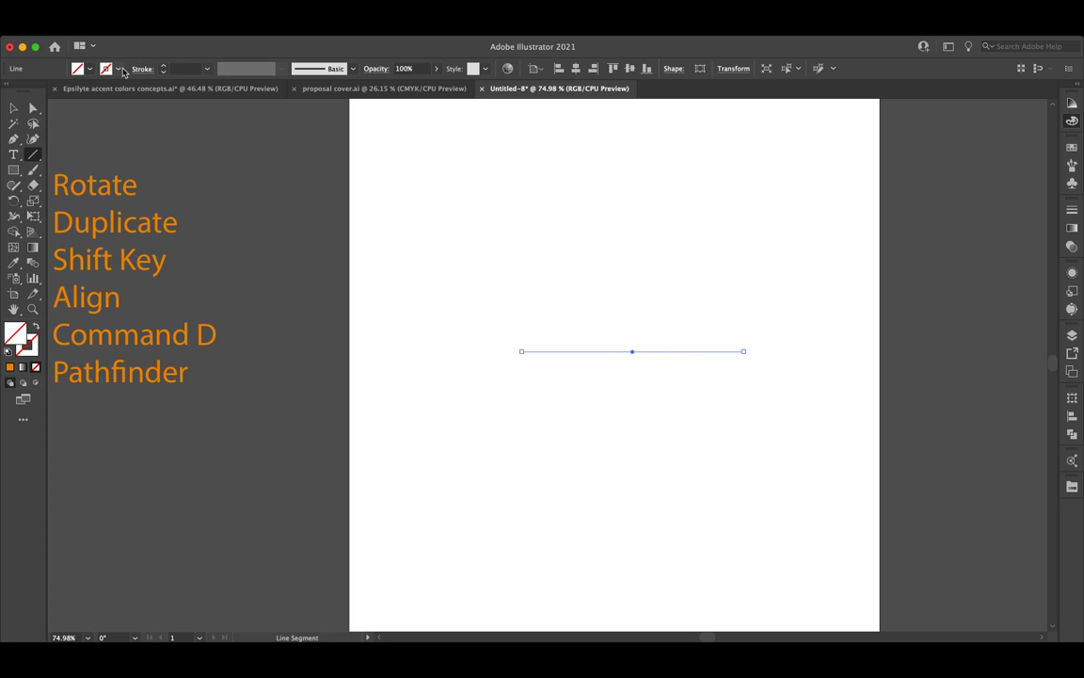
left_click(78, 94)
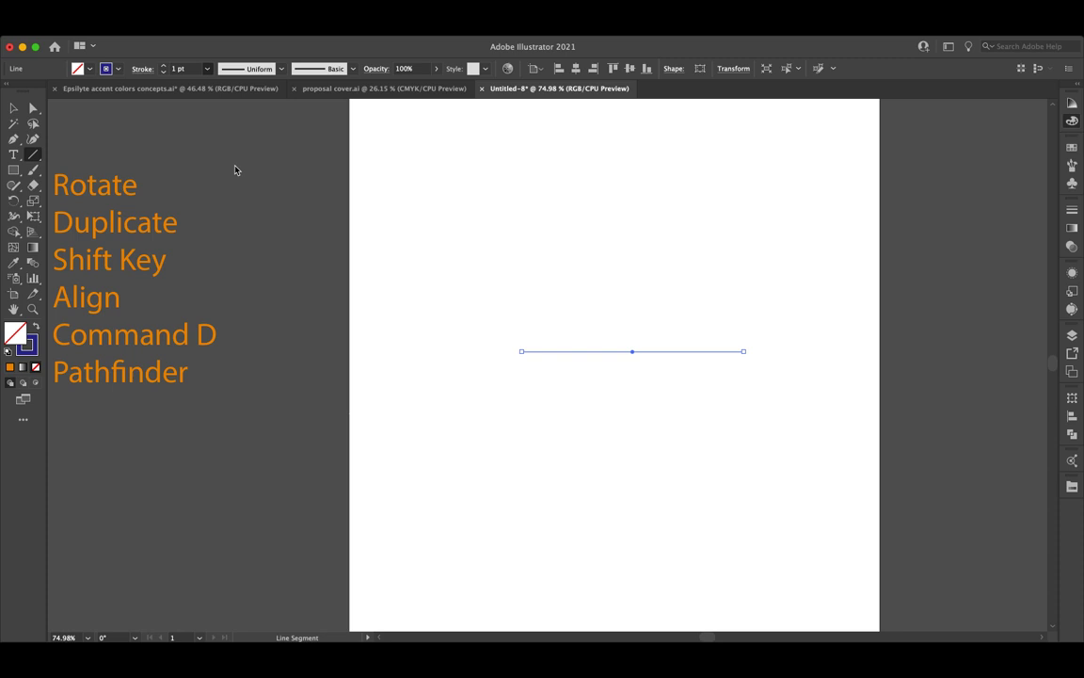
left_click(235, 254)
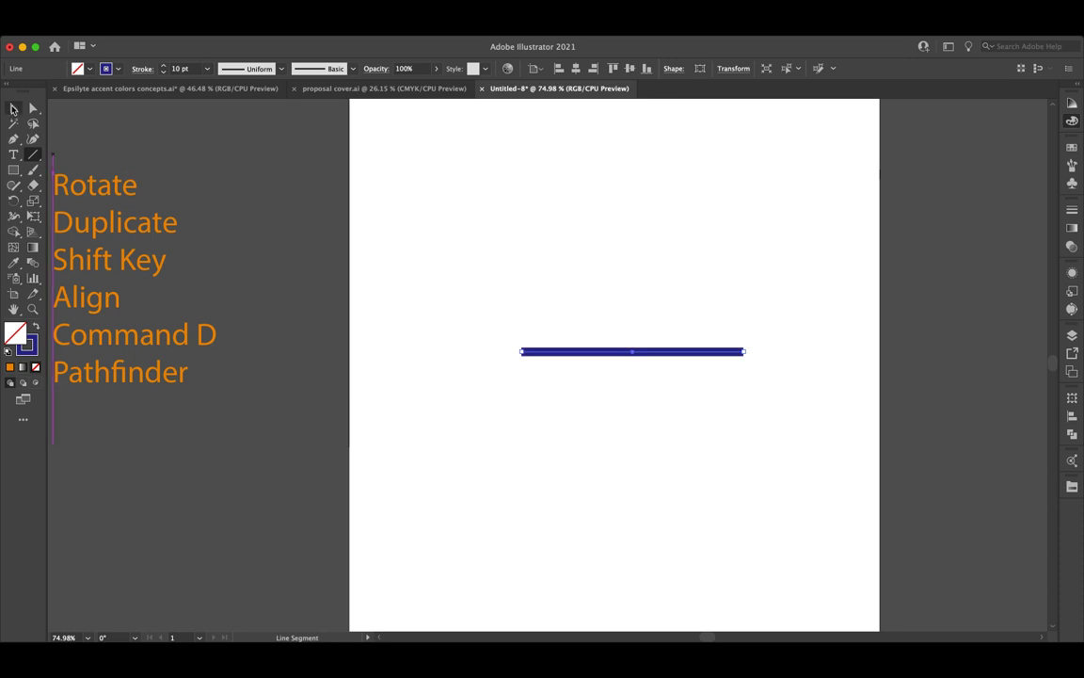
left_click(13, 109)
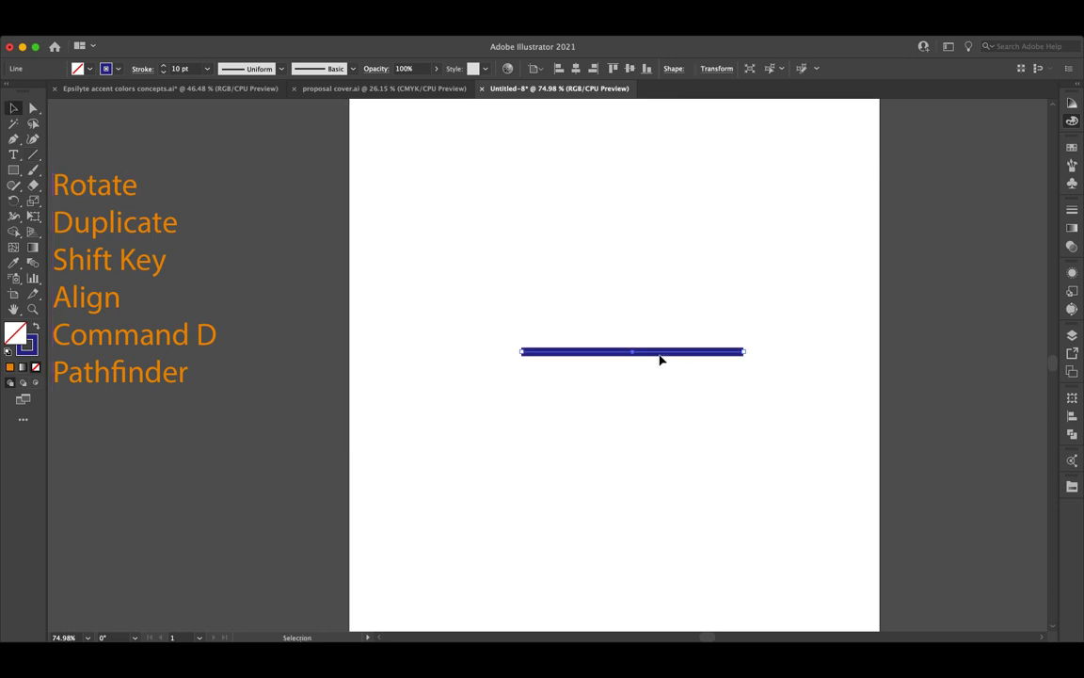
left_click(612, 310)
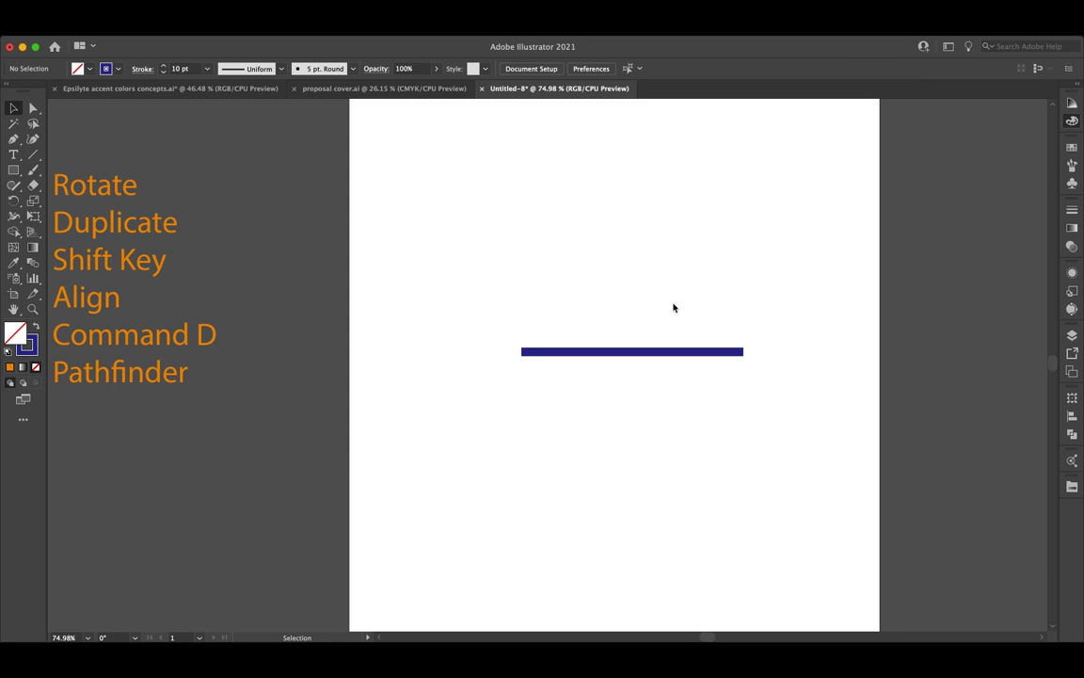
Step: Paste a copy of the blue line, rotate it slightly clockwise by hand and centre it over the original
left_click(670, 352)
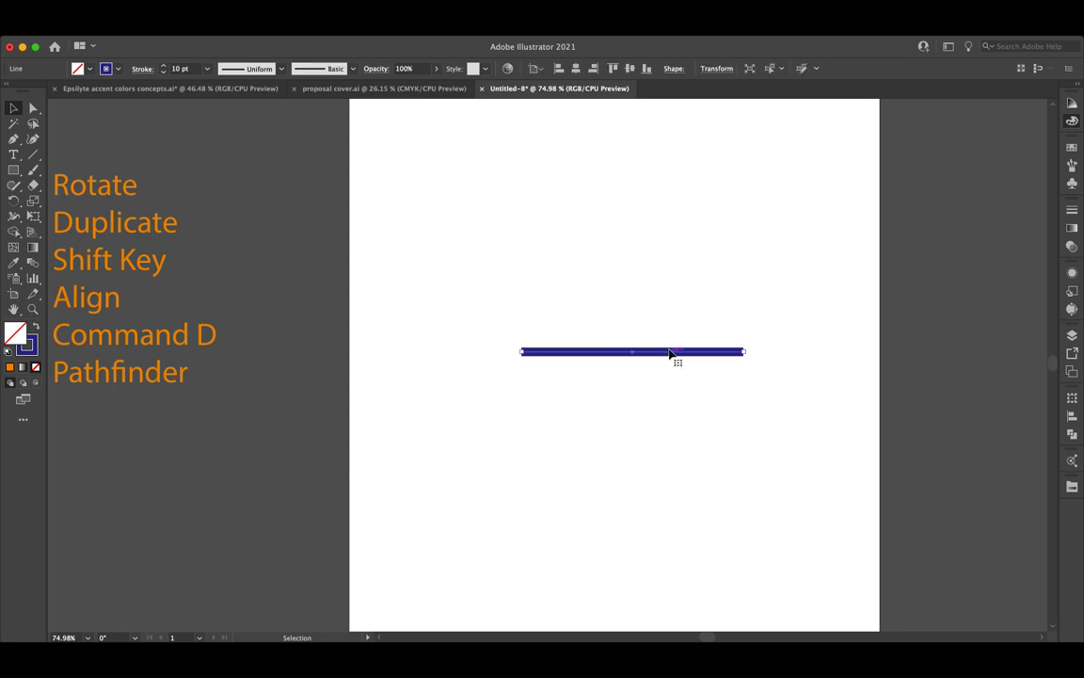
key("super+v")
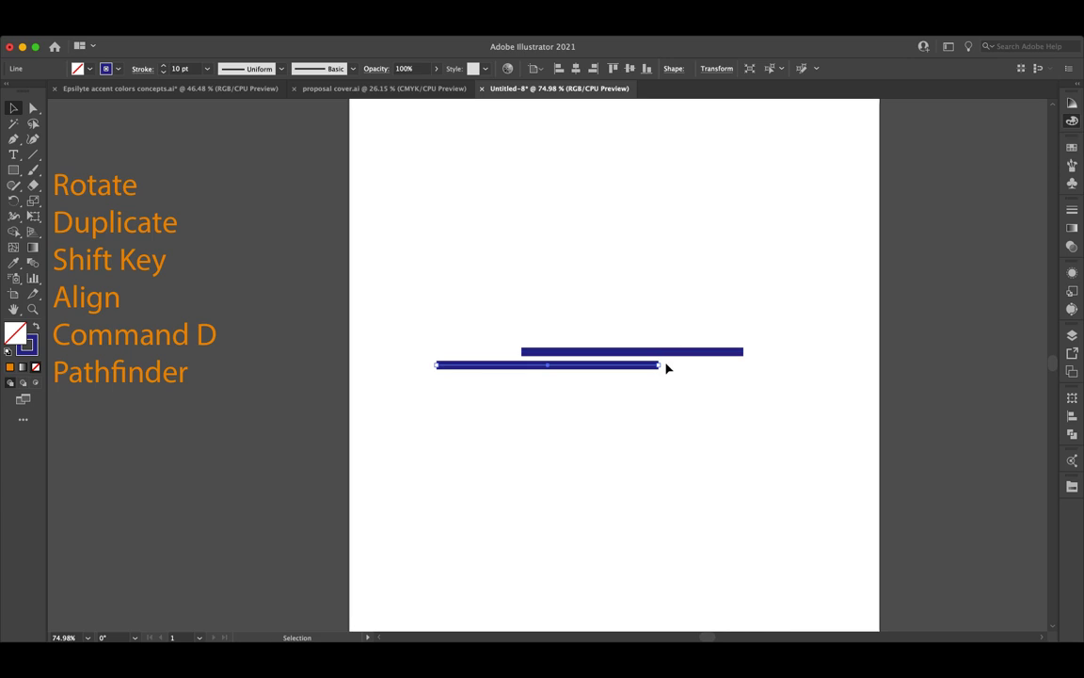
left_click_drag(665, 363, 695, 370)
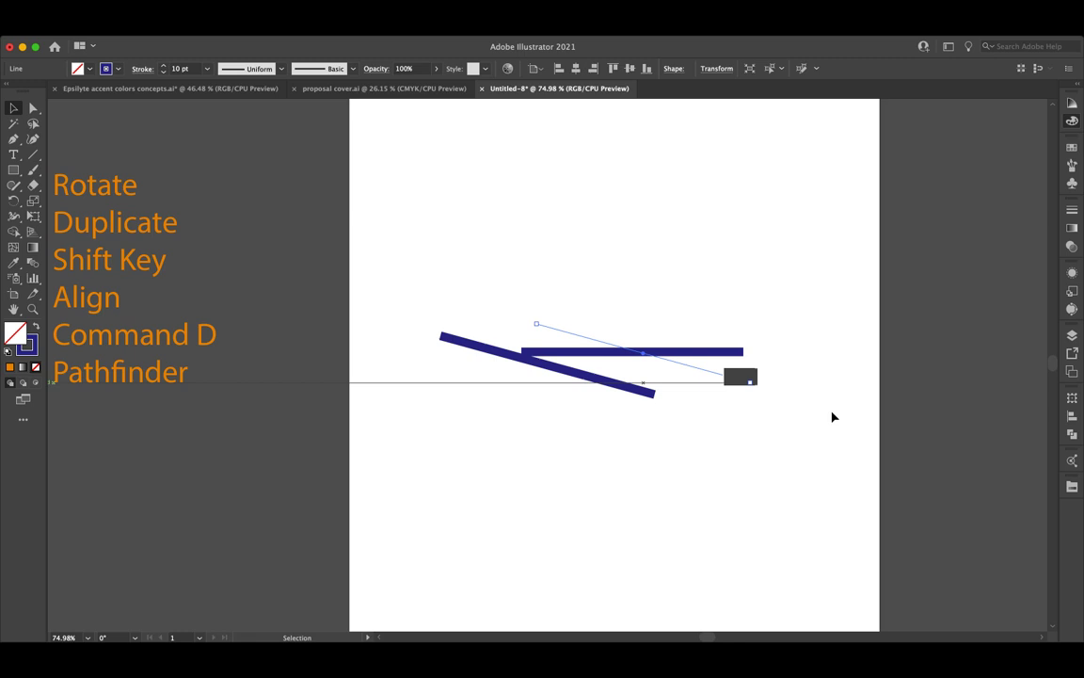
left_click(832, 417)
left_click(749, 381)
Step: Paste a copy of the tilted line, rotate it further clockwise and place it over the same crossing point
key("super+c")
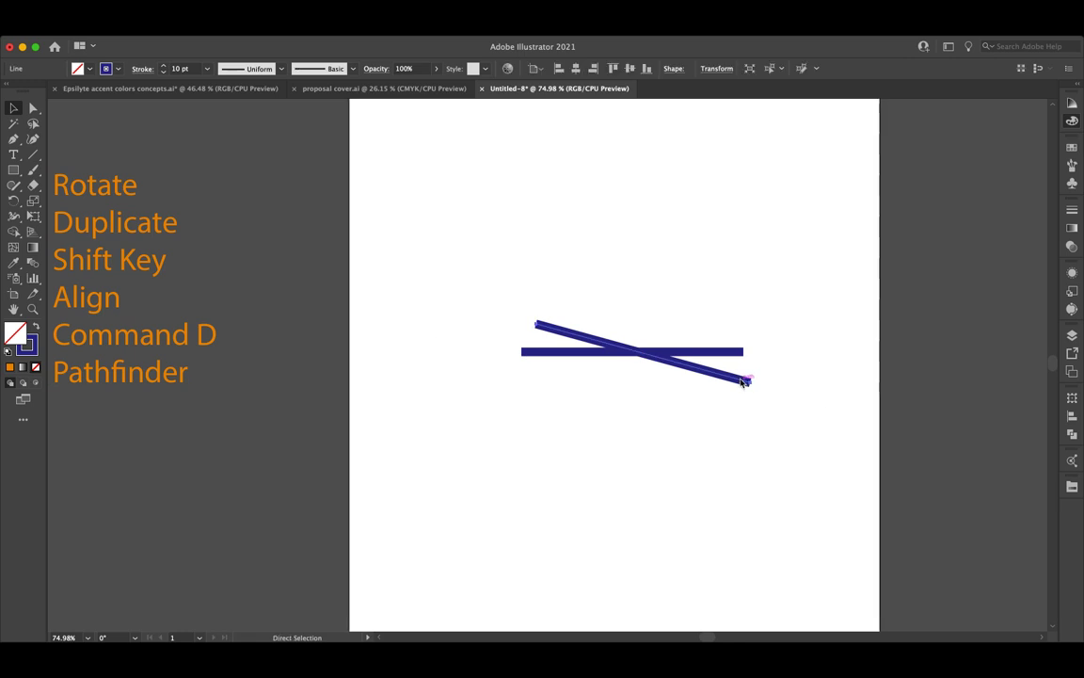
key("super+v")
left_click_drag(661, 404, 710, 402)
left_click(797, 449)
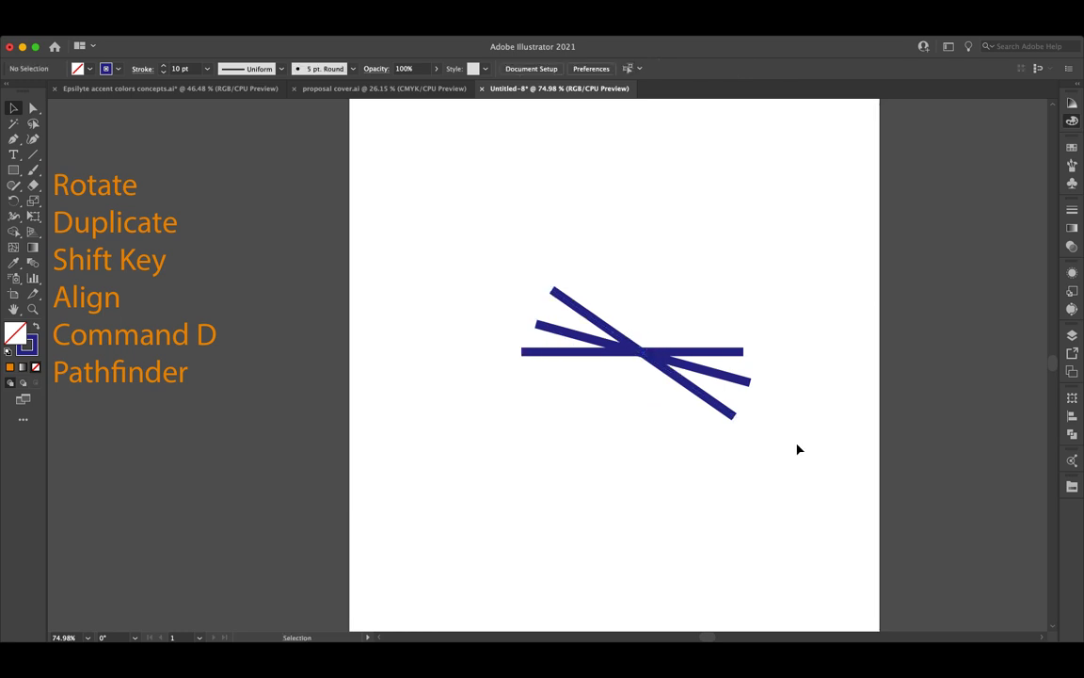
Step: Undo both pasted and rotated copies, back to the single horizontal blue line
key("super+z")
key("super+z")
key("super+z")
key("super+z")
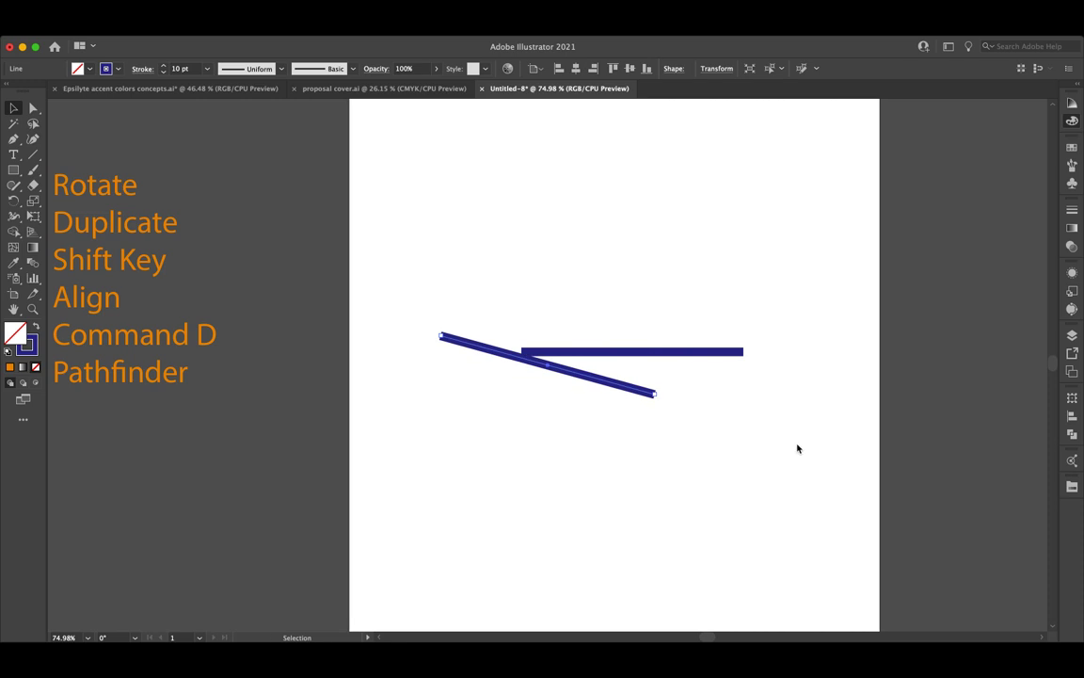
key("super+z")
key("super+z")
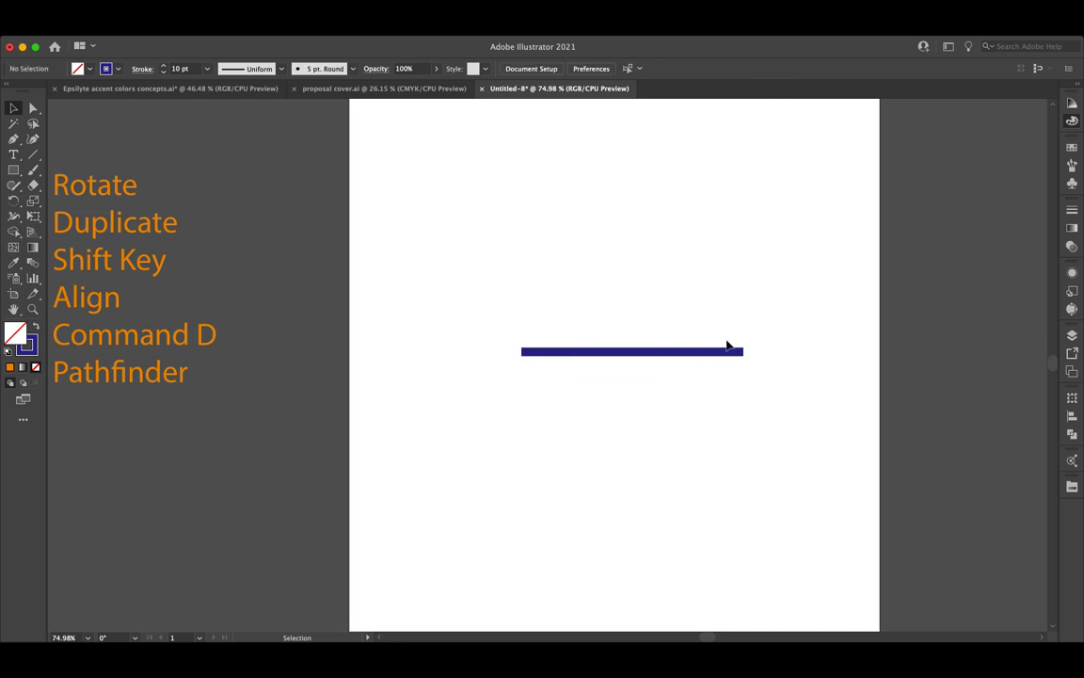
Step: Select the blue line, try rotating it counterclockwise about its centre with the Rotate tool, and undo the rotation
left_click_drag(640, 288, 667, 478)
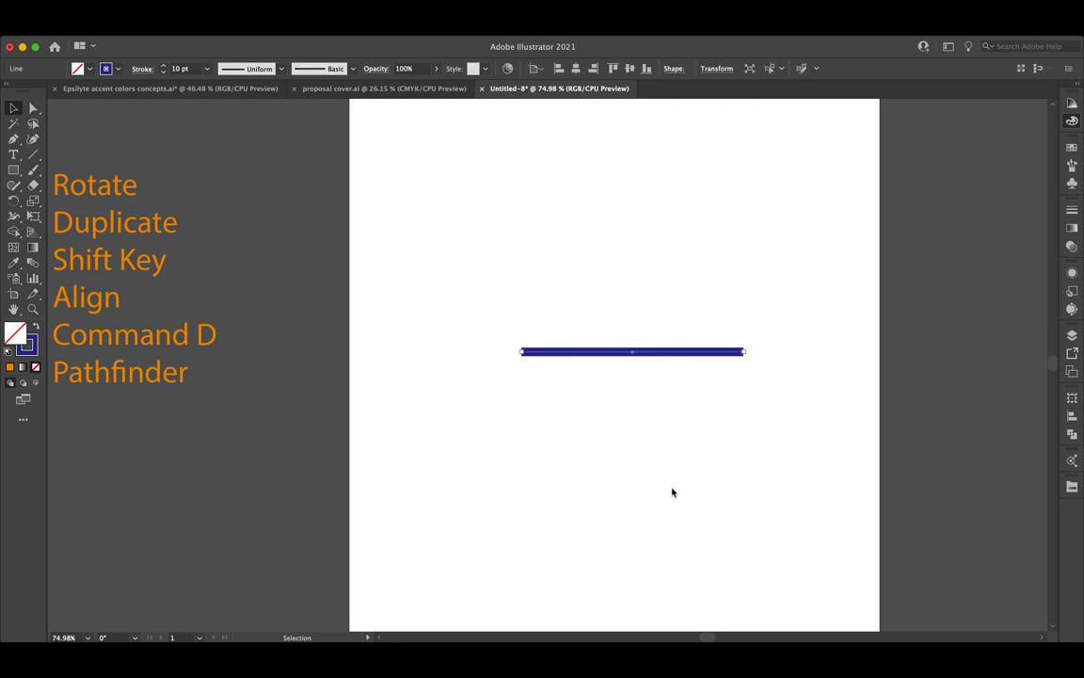
double_click(13, 204)
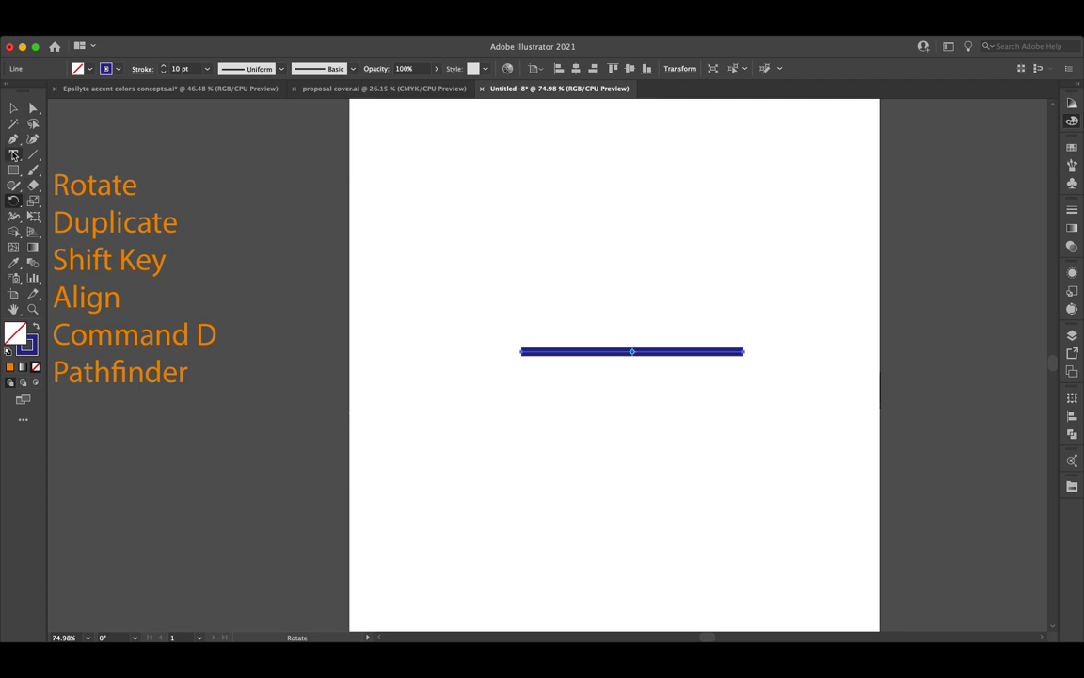
left_click(35, 157)
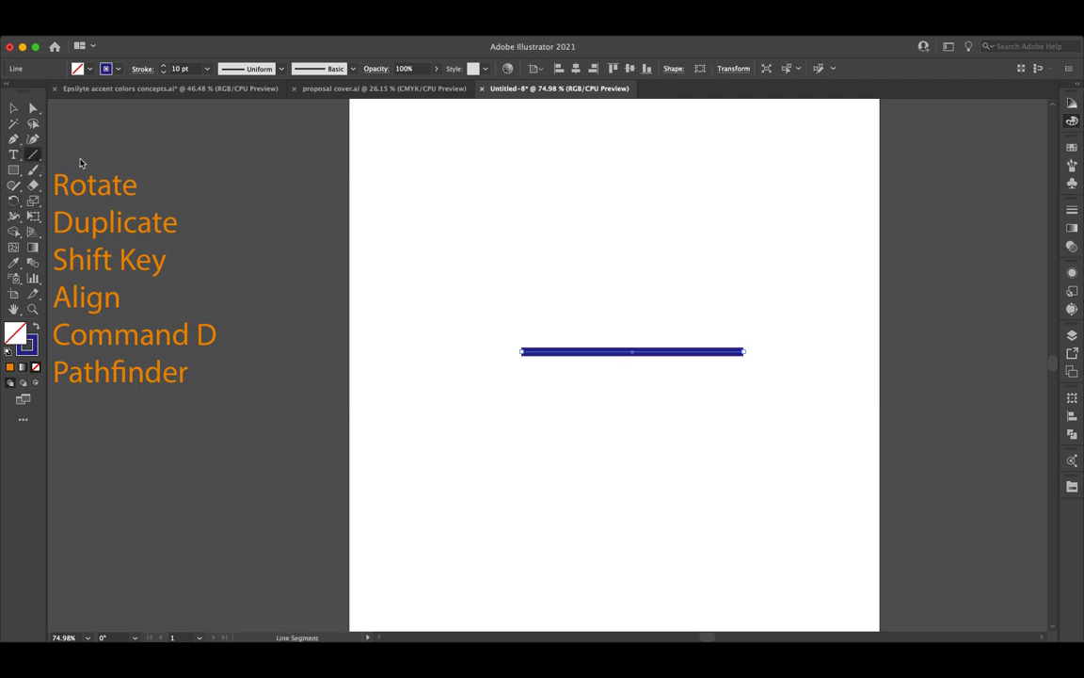
double_click(16, 203)
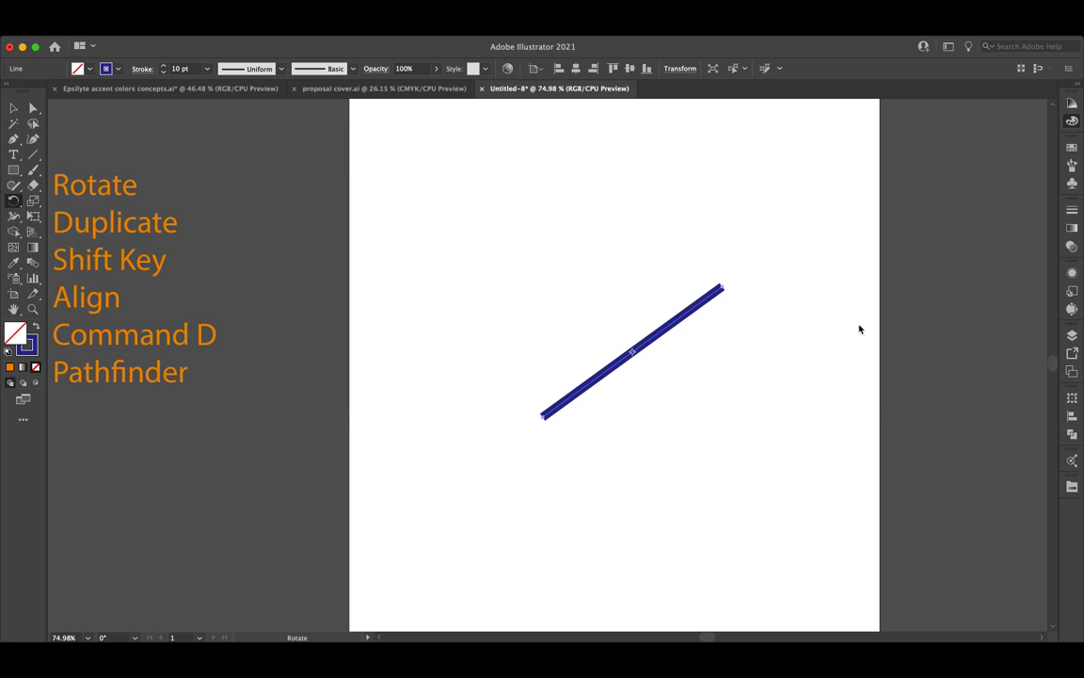
key("super+z")
key("super+z")
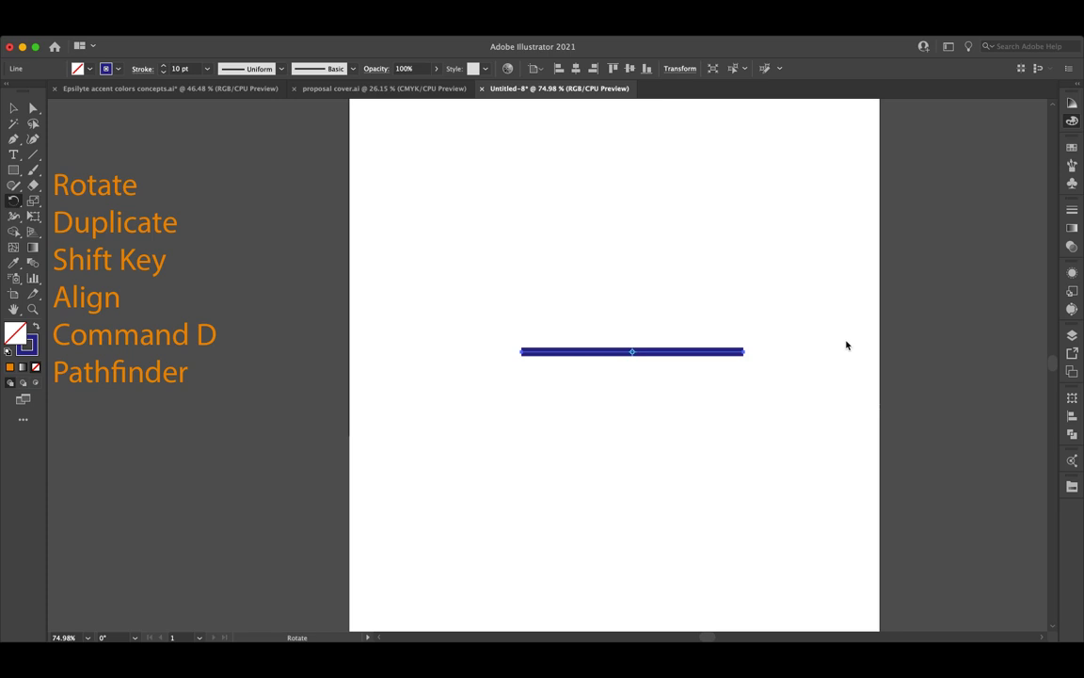
Step: Try rotating the blue line itself to steeper angles about its centre and undo the last rotation
key("super+shift+z")
key("super+z")
key("super+shift+z")
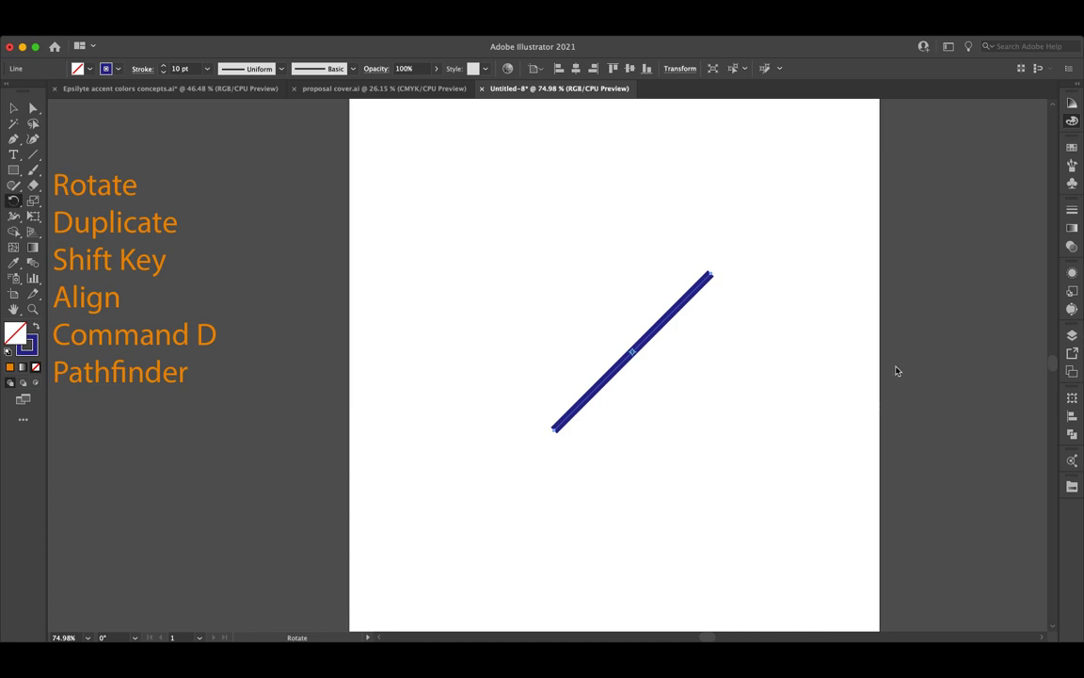
left_click_drag(969, 316, 969, 316)
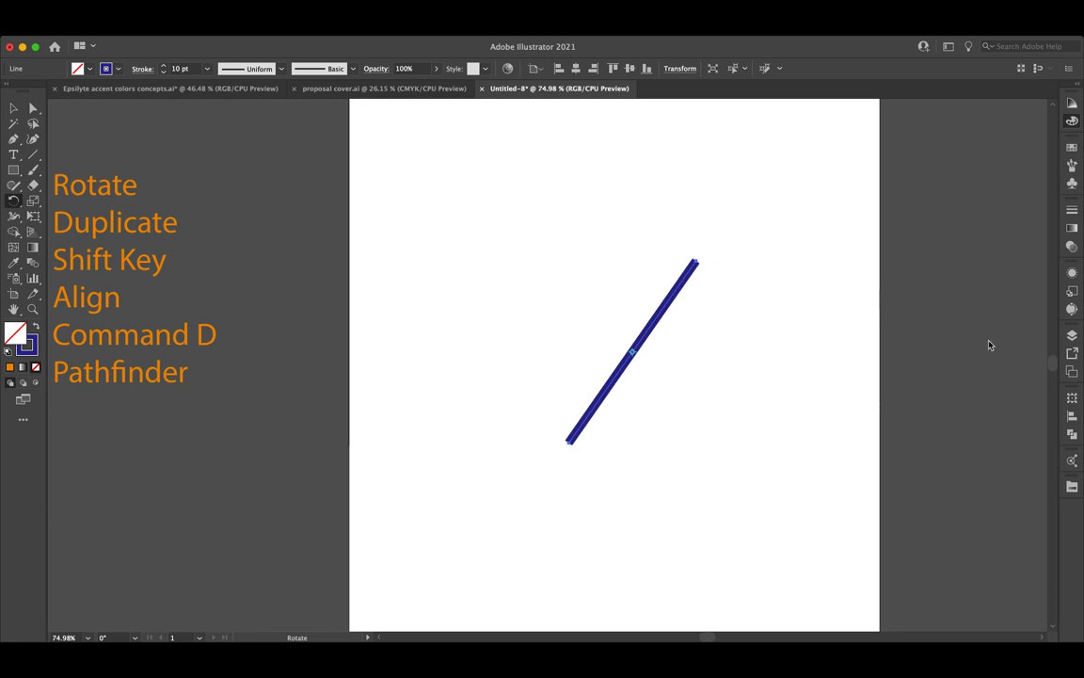
key("super+z")
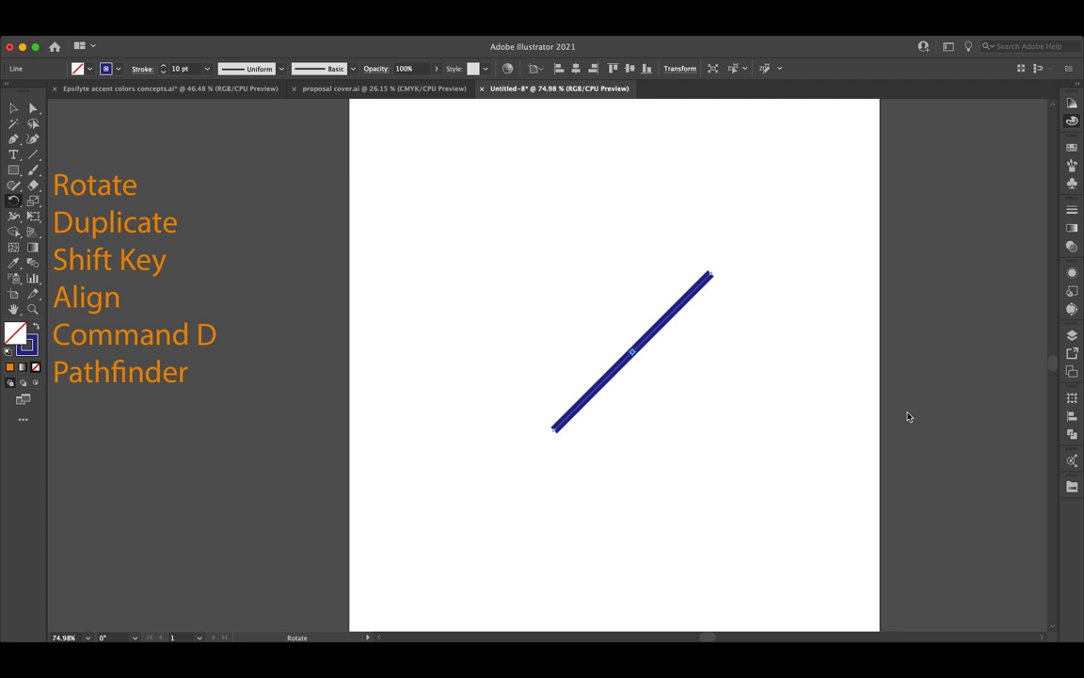
Step: Return the blue line to horizontal and create a copy rotated 45° counterclockwise about its centre, keeping the original
left_click_drag(909, 416, 908, 412)
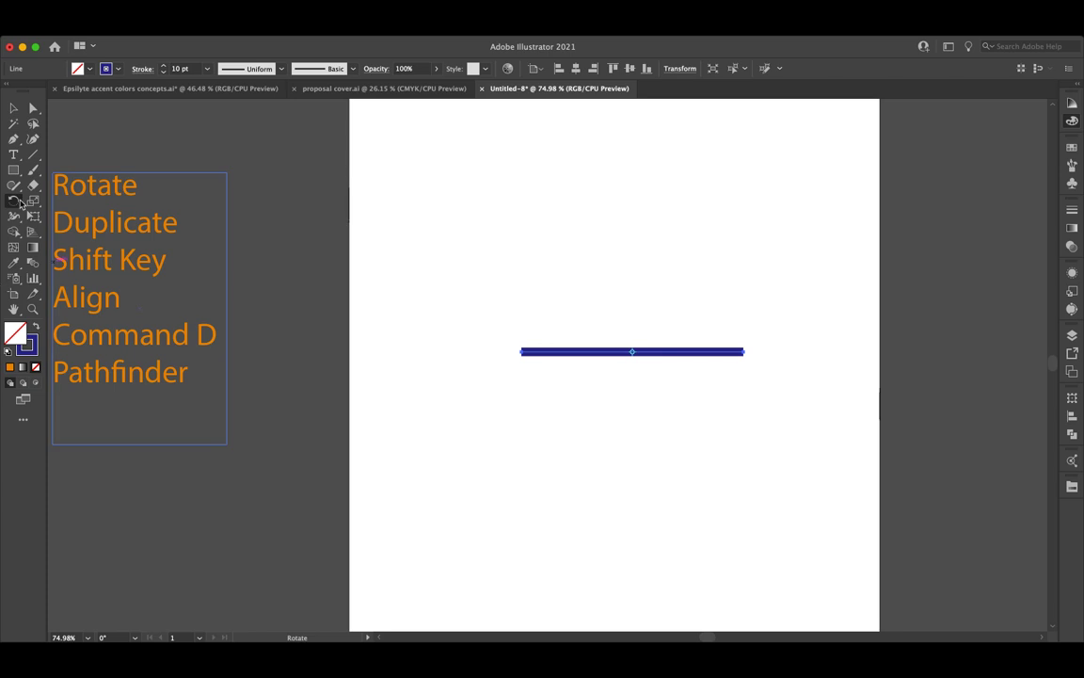
key("super+z")
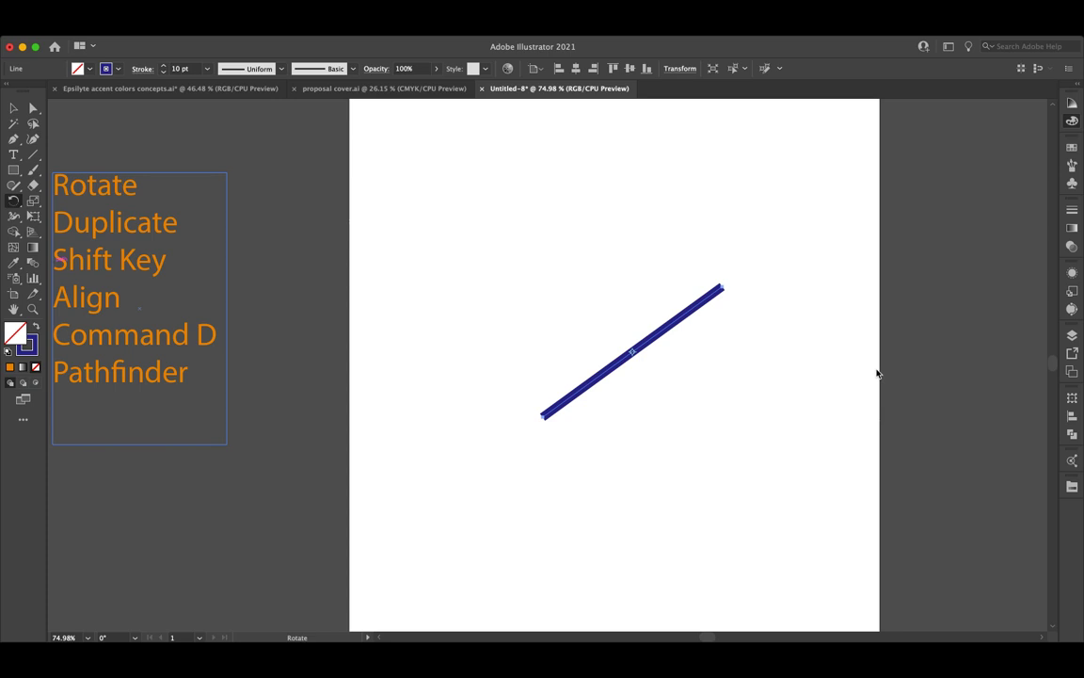
left_click_drag(890, 387, 874, 374)
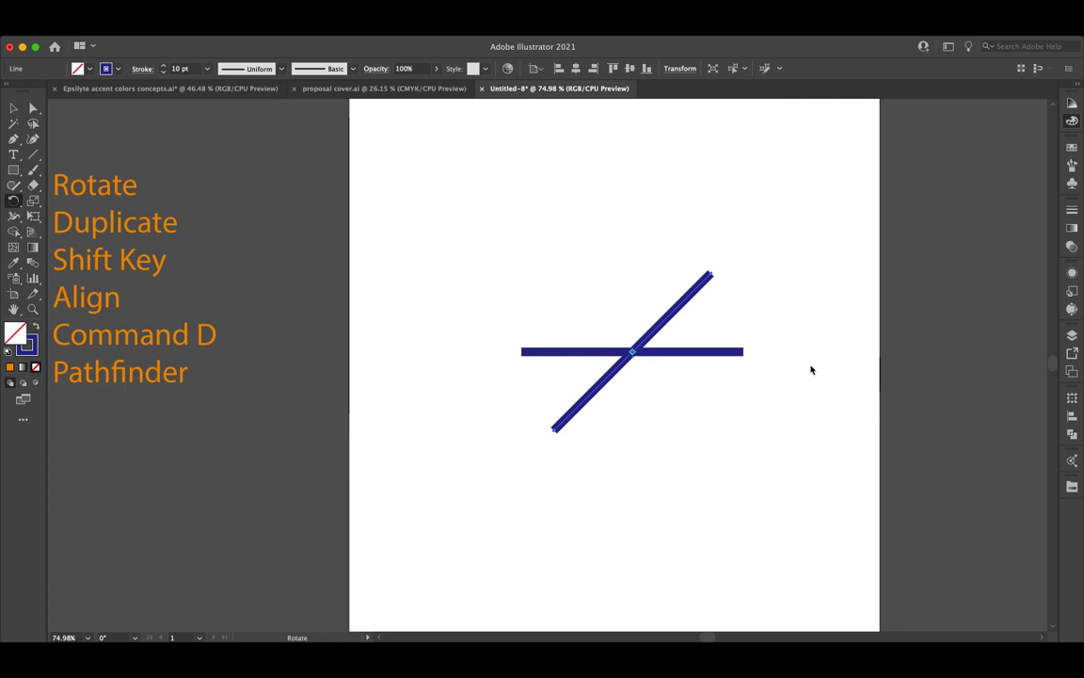
Step: Repeat the 45° rotated copy of the line to complete an eight-armed star, and undo the extra copy
key("super")
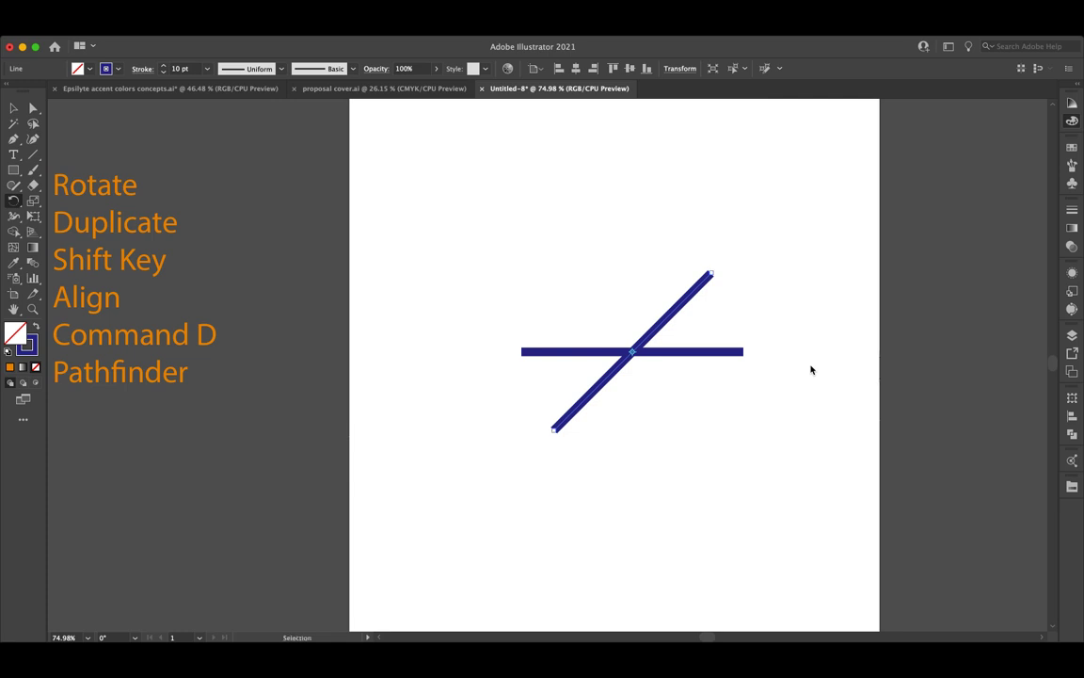
key("super+d")
key("super+d")
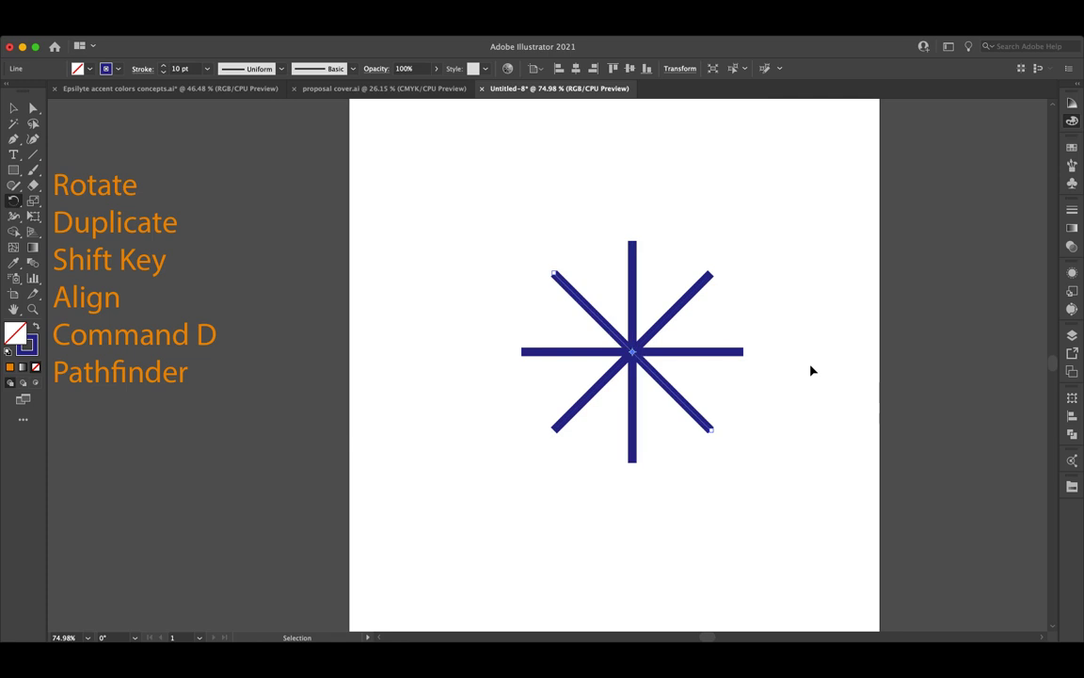
key("super+d")
key("super+z")
Step: Select all the lines of the eight-armed star and delete them
left_click(13, 107)
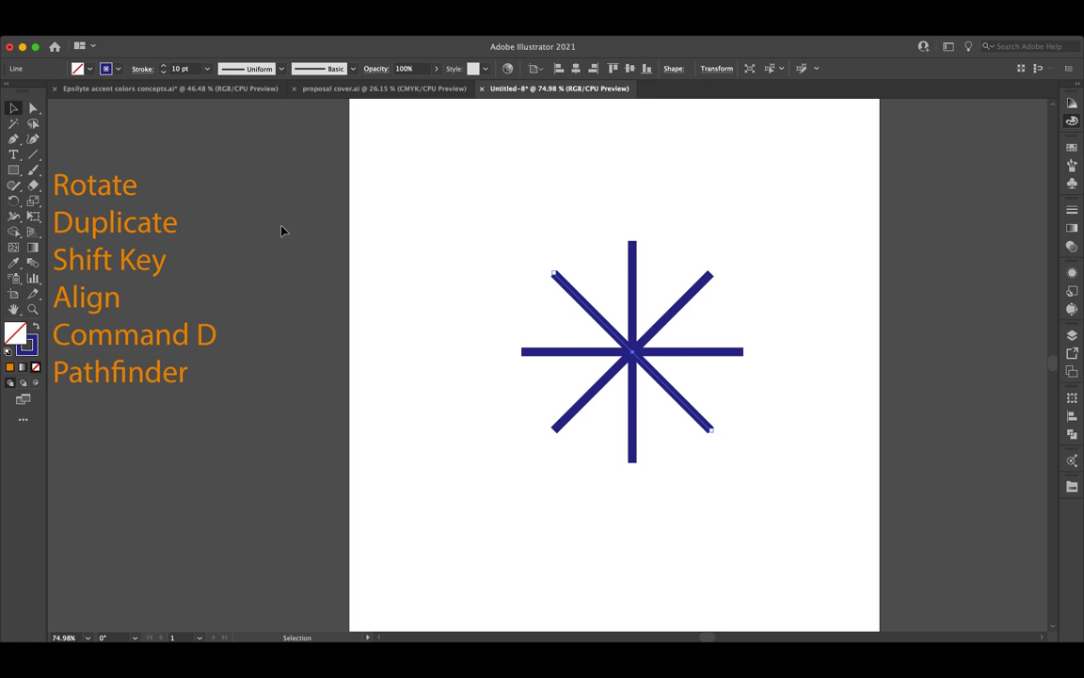
left_click(308, 239)
left_click_drag(412, 148, 718, 562)
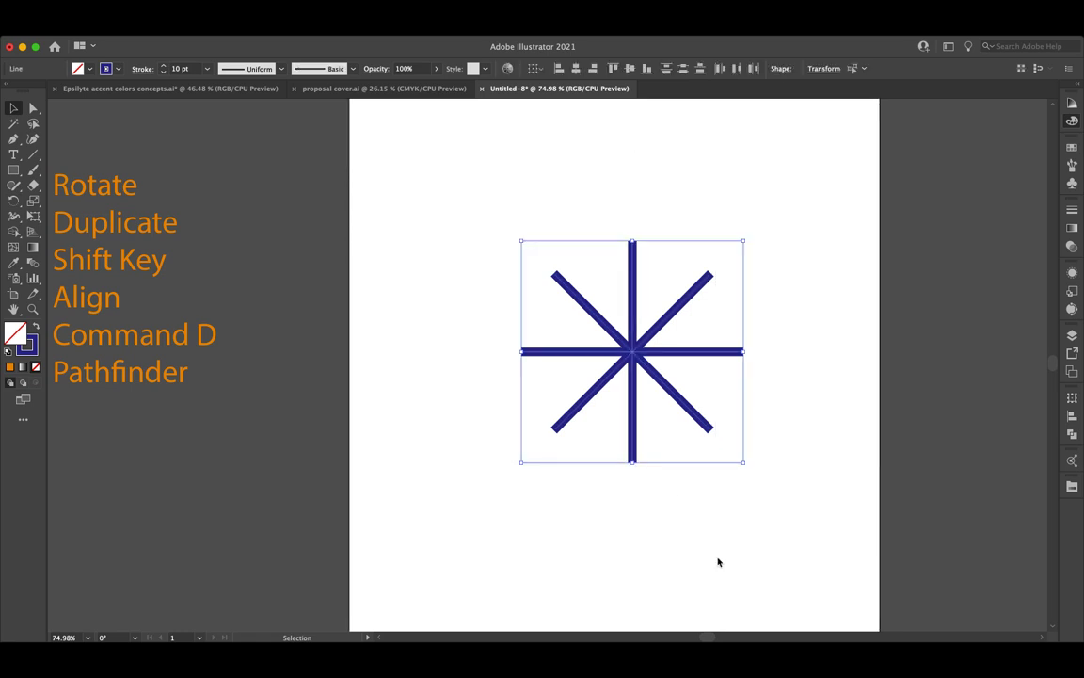
key("Delete")
Step: Draw a new horizontal dark blue line with a 10 pt stroke across the middle of the artboard
left_click(33, 154)
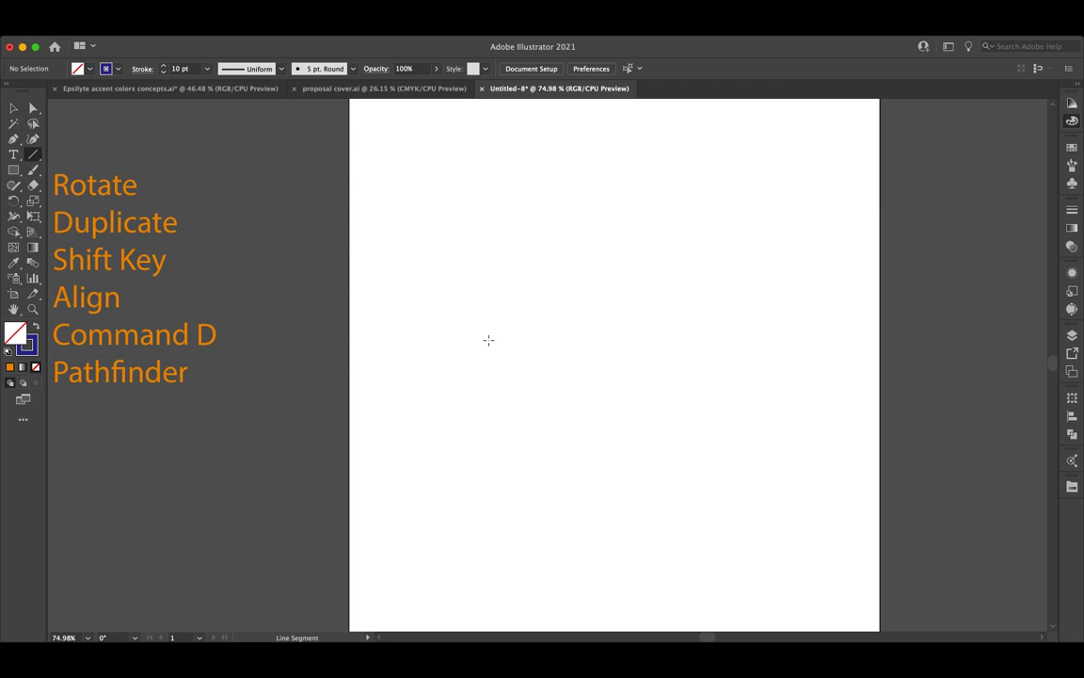
left_click_drag(487, 339, 715, 340)
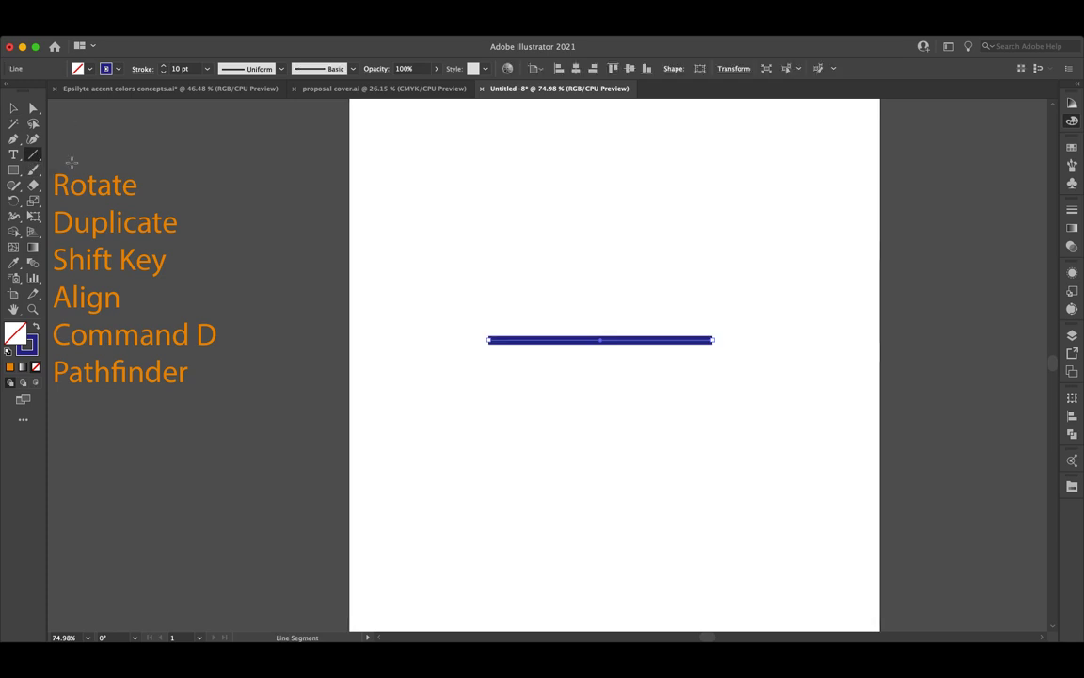
left_click(14, 107)
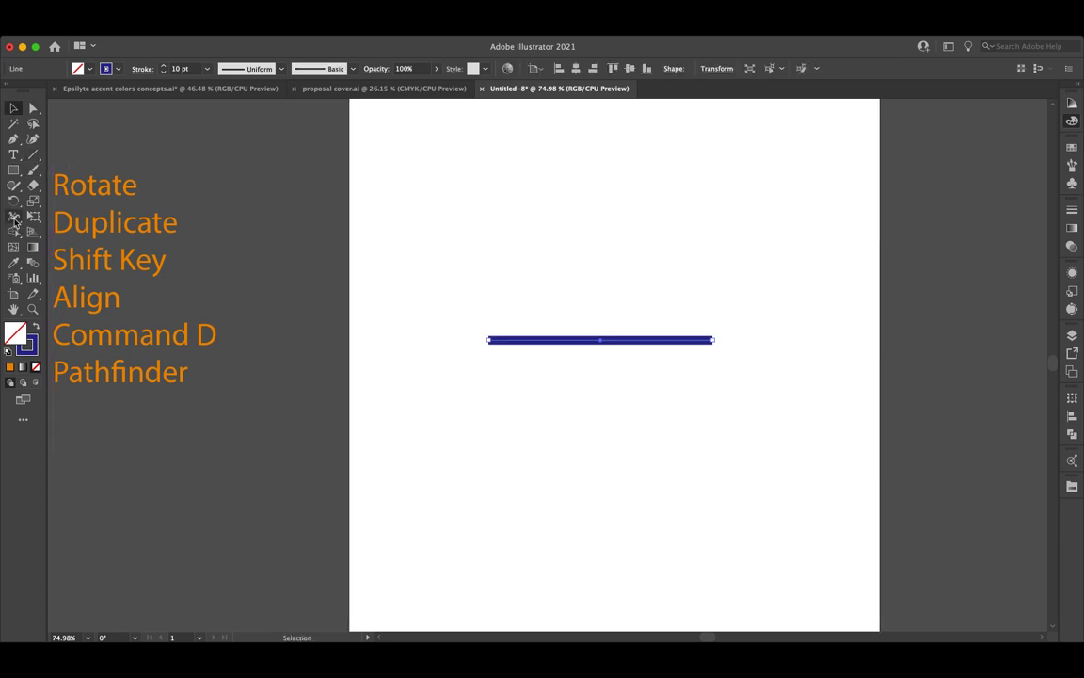
Step: Rotate the line to 45°, copy it rotated about 15° around its centre, and repeat the copy until the rays form a full circle
left_click(13, 199)
left_click_drag(542, 305, 729, 274)
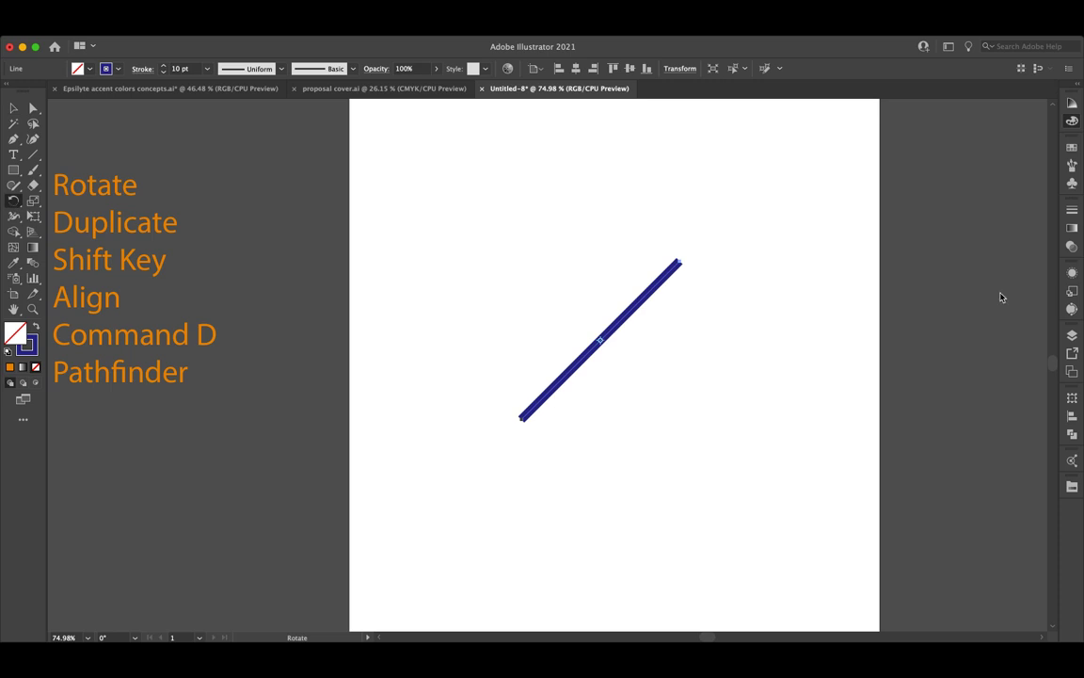
left_click_drag(923, 346, 868, 367)
key("super+d")
key("super+d")
key("super+d")
key("super+d")
key("super+d")
key("super+d")
key("super+d")
key("super+d")
key("super+d")
key("super+d")
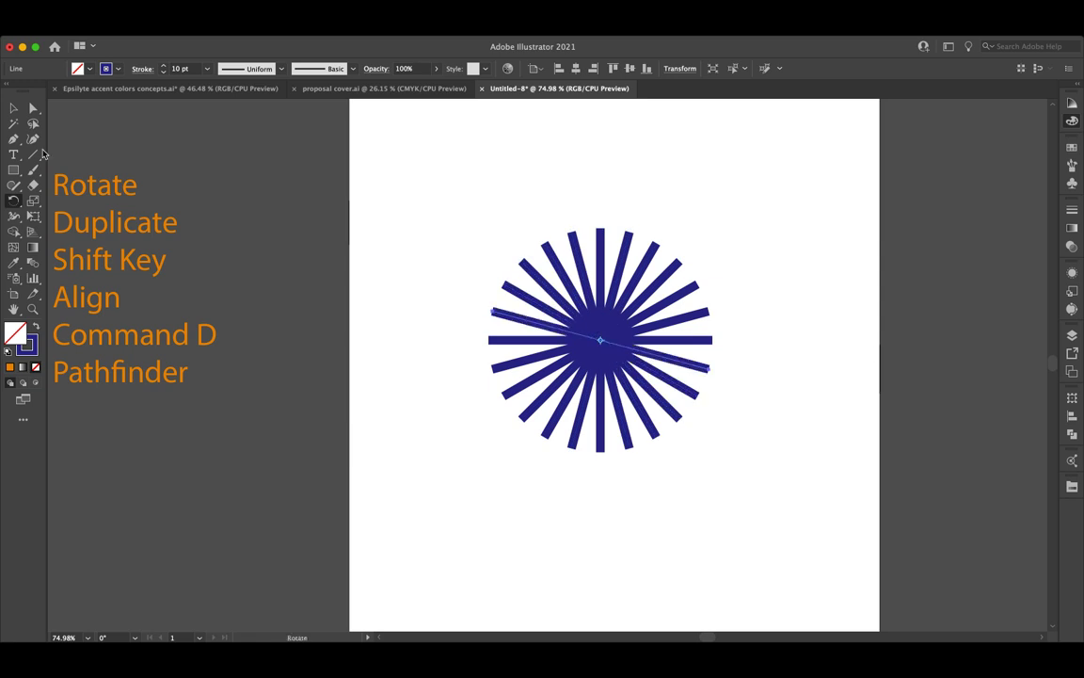
Step: Select all the rays of the sunburst and convert their strokes to filled outlines
left_click(13, 107)
left_click(393, 224)
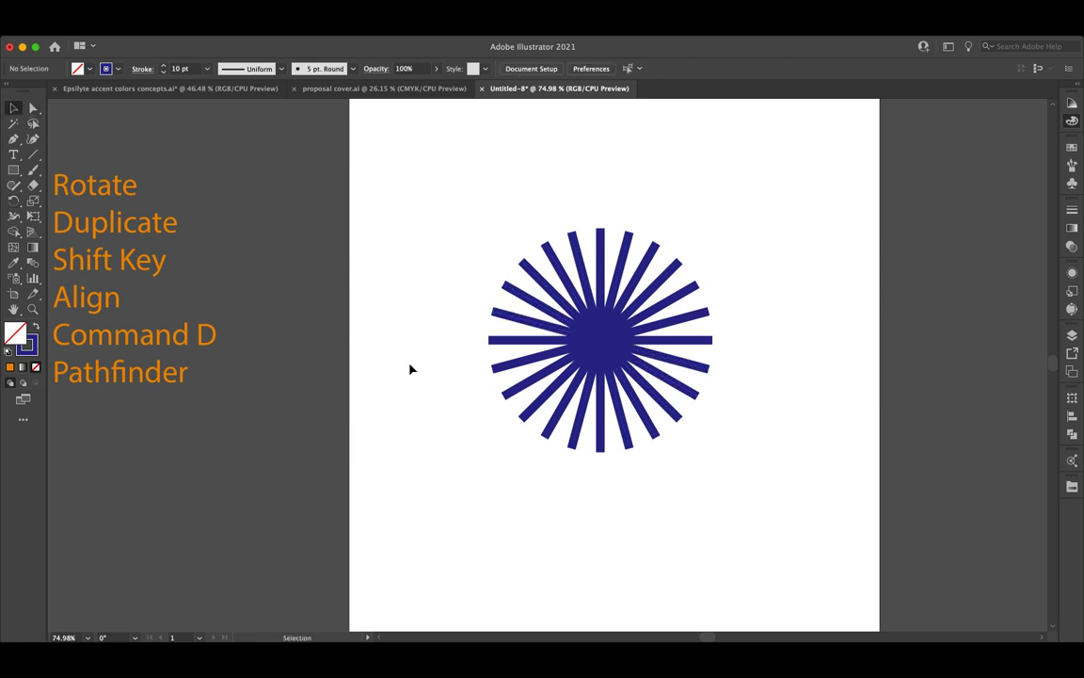
left_click_drag(410, 369, 867, 480)
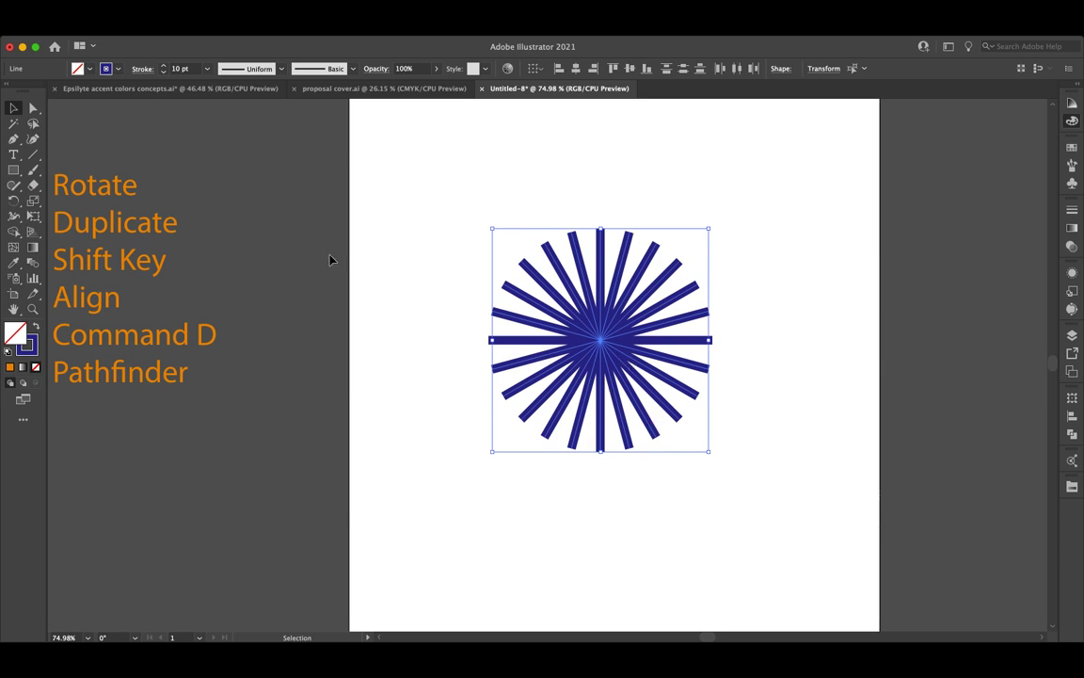
left_click(698, 378)
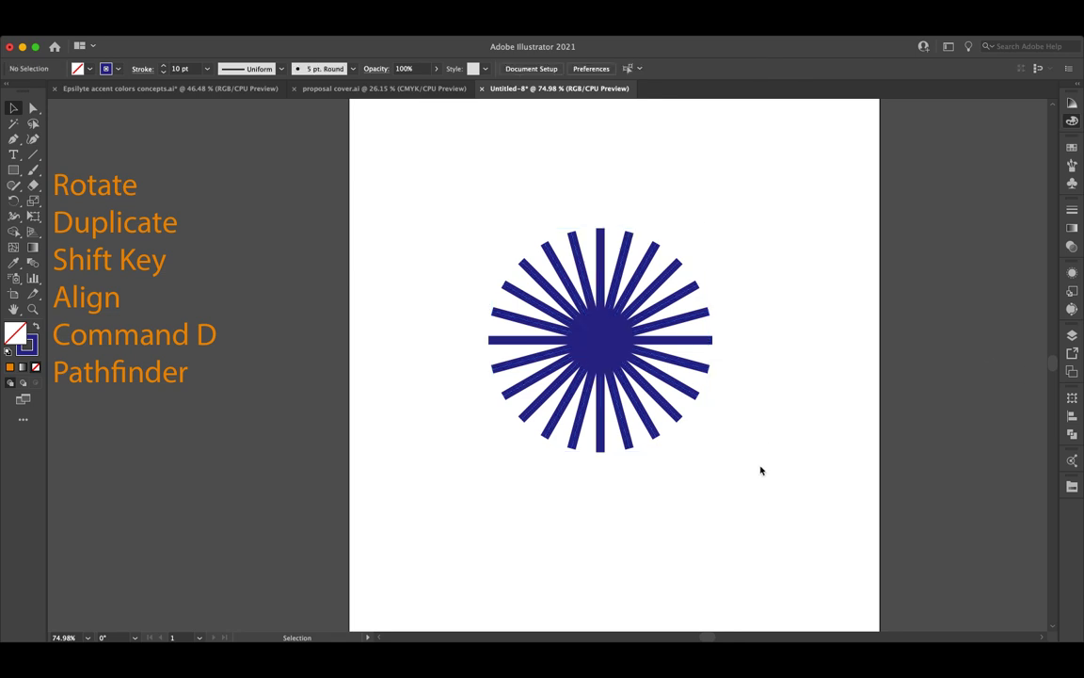
left_click_drag(761, 467, 411, 361)
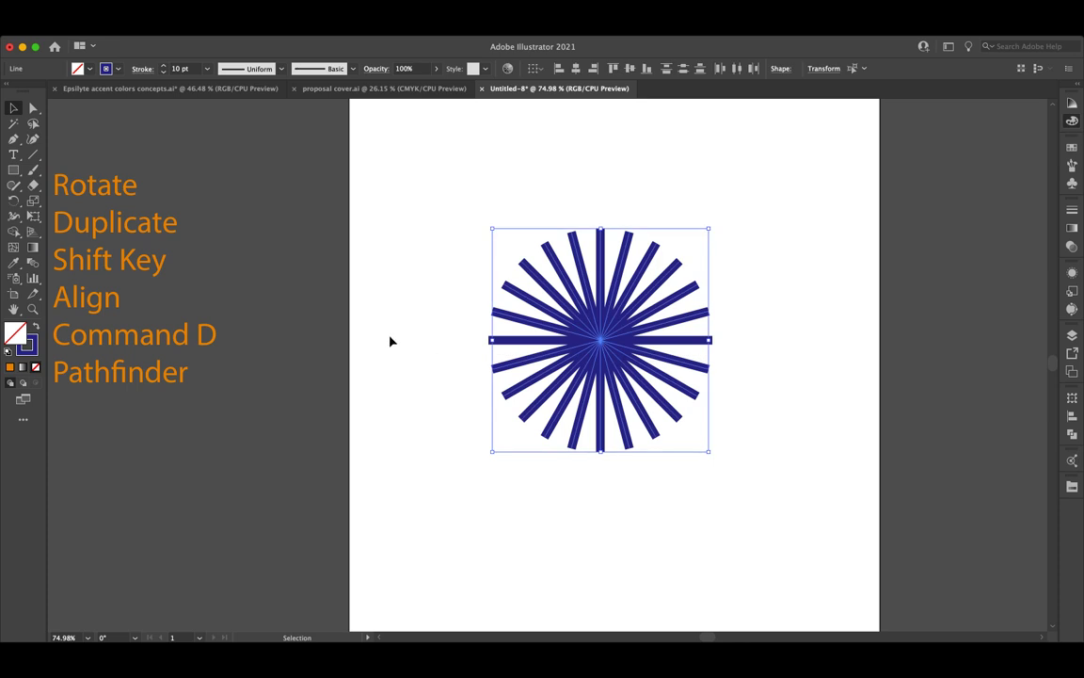
left_click_drag(775, 503, 325, 125)
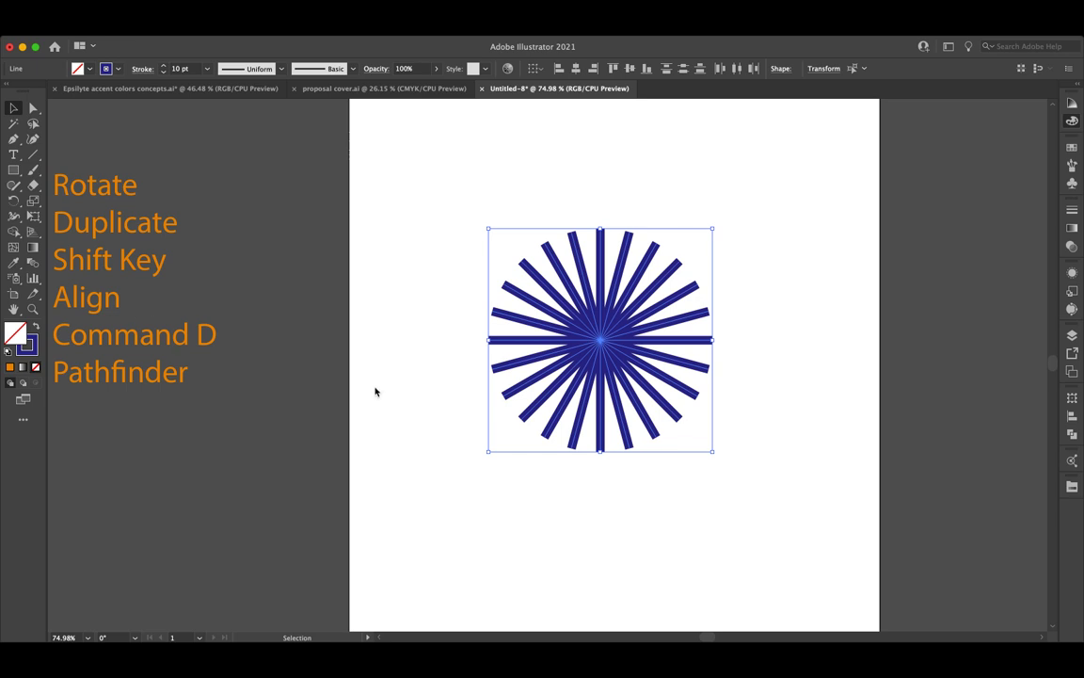
key("super+shift+o")
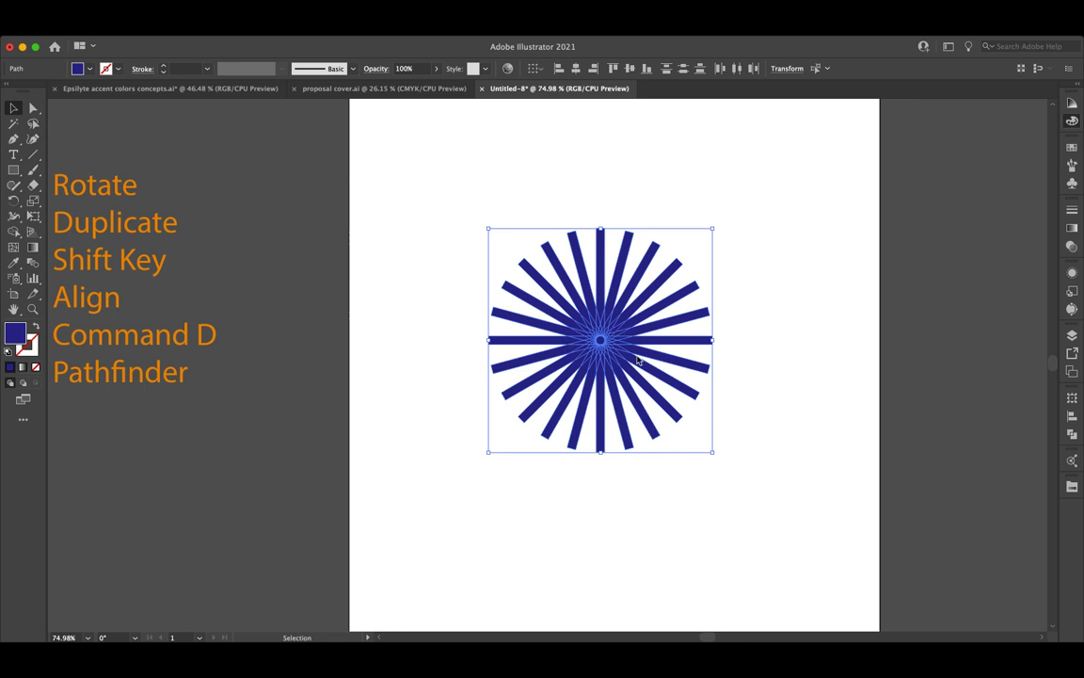
Step: Unite the outlined rays into a single sunburst shape with Pathfinder
scroll(630, 362, "right", 5)
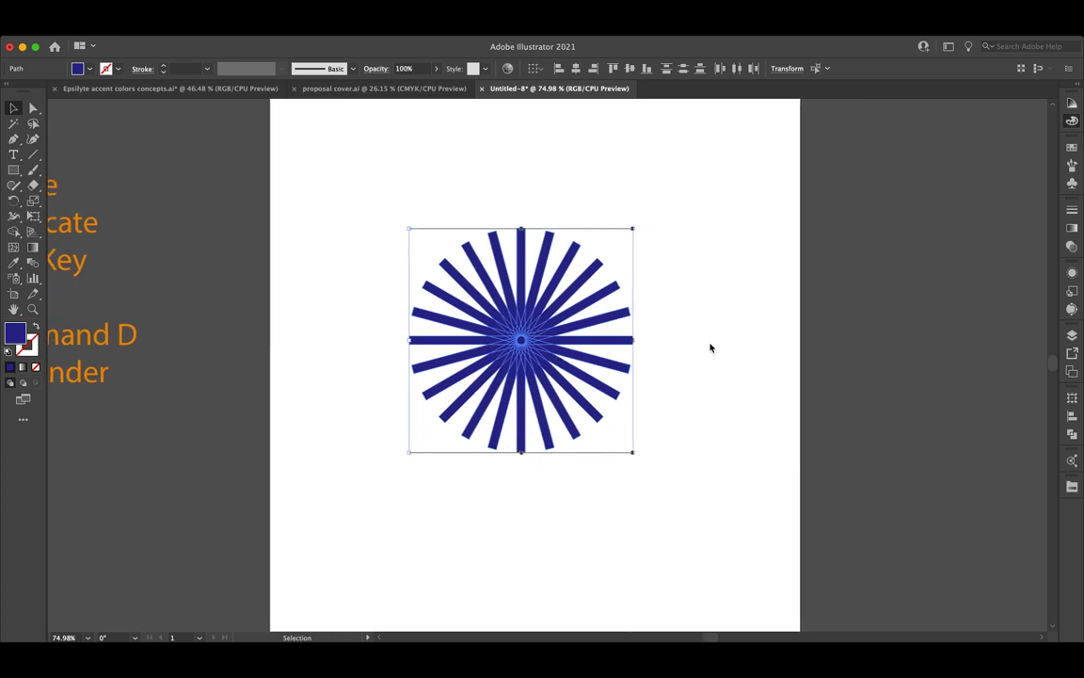
scroll(711, 349, "left", 5)
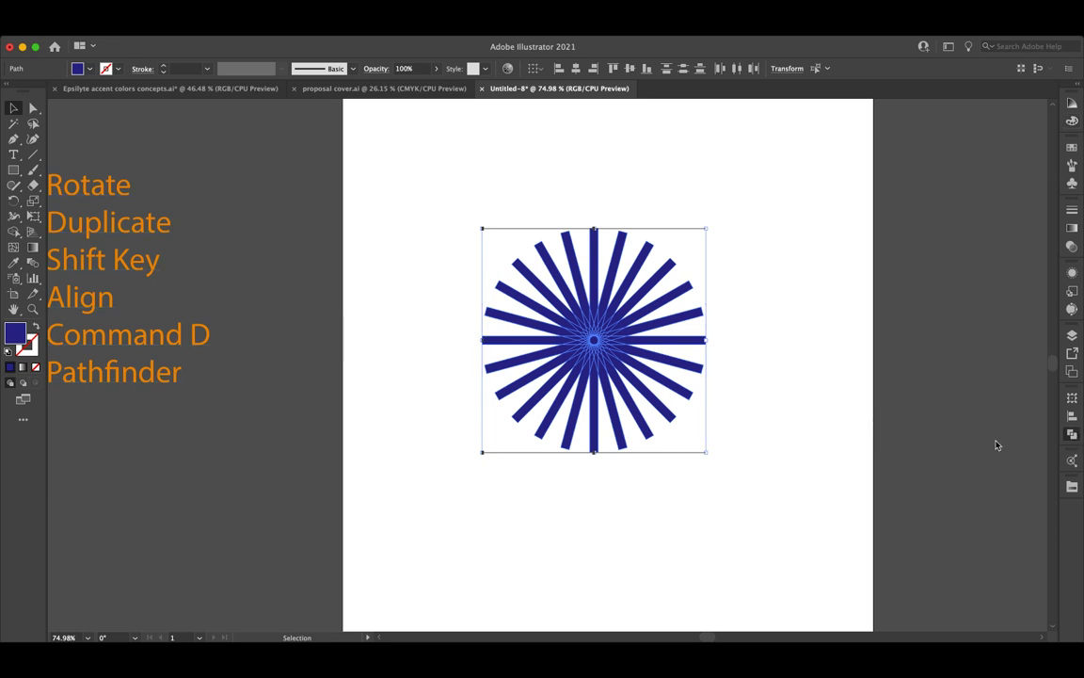
left_click(914, 430)
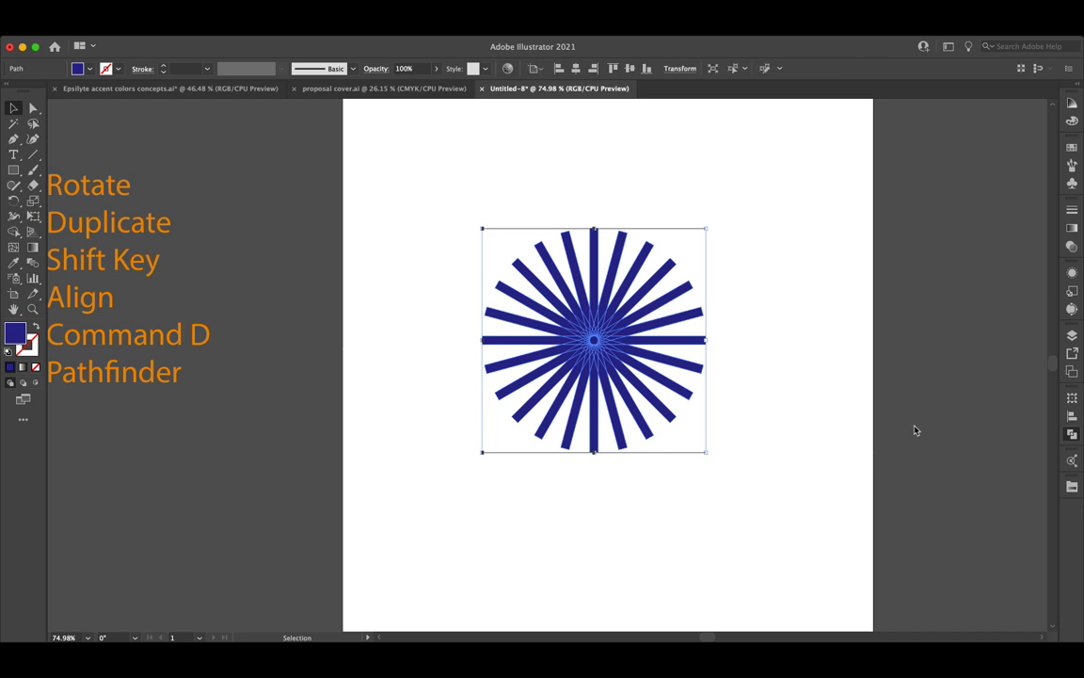
left_click(691, 525)
left_click(555, 314)
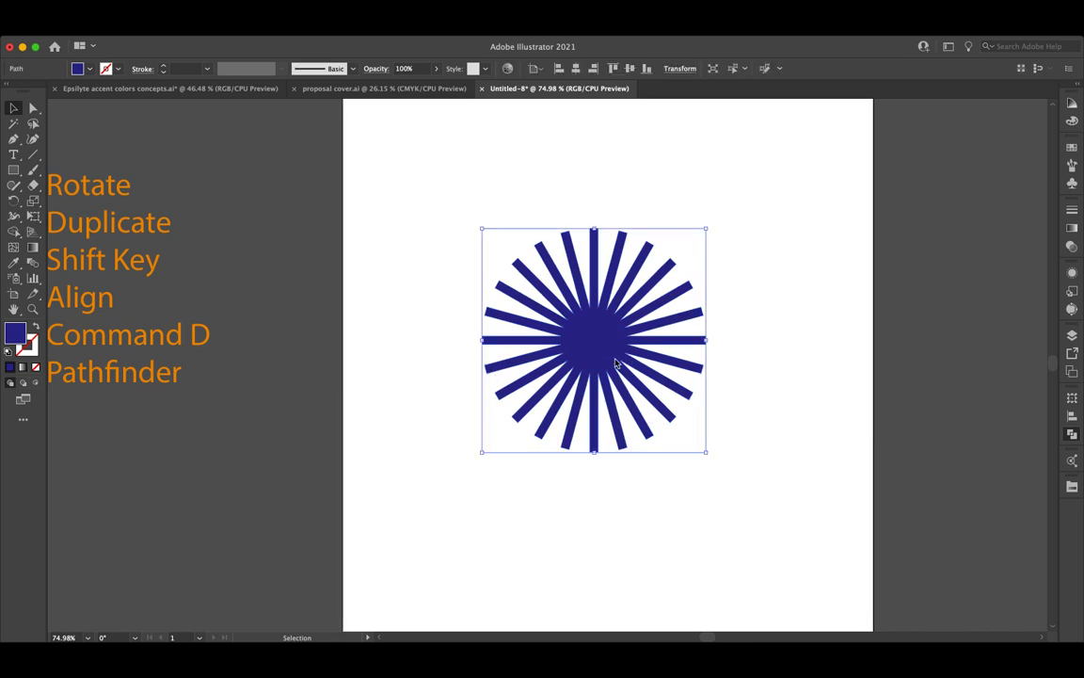
Step: Delete the anchor points of the sunburst's lower half with Direct Selection, including the stray points beneath the centre, to leave a half sunburst
left_click(33, 109)
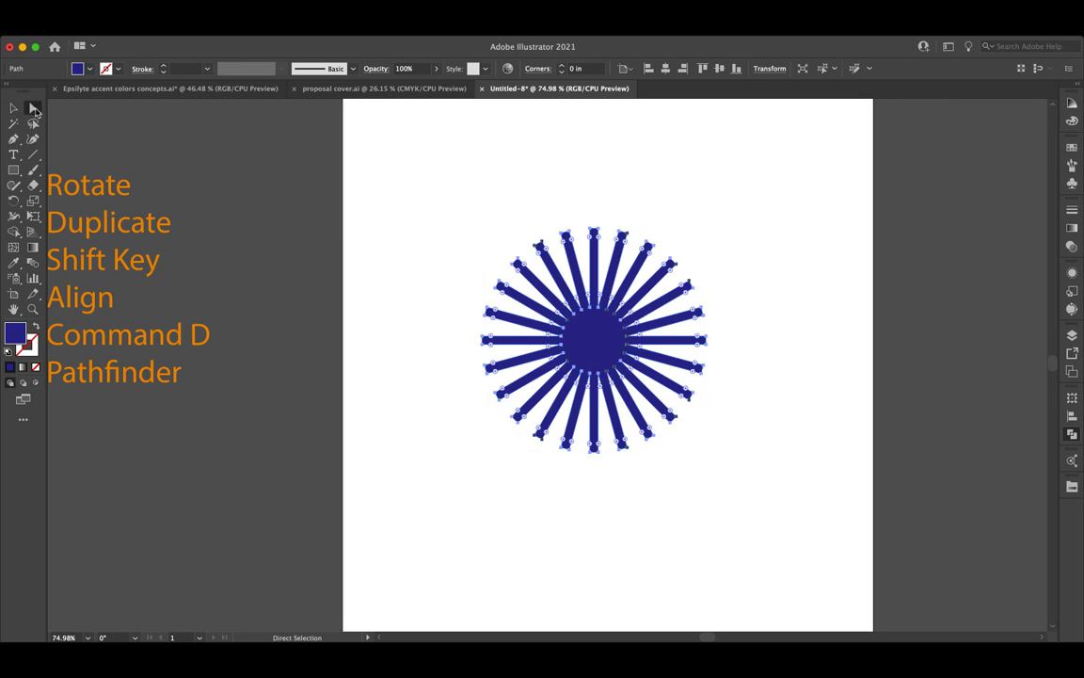
left_click(439, 359)
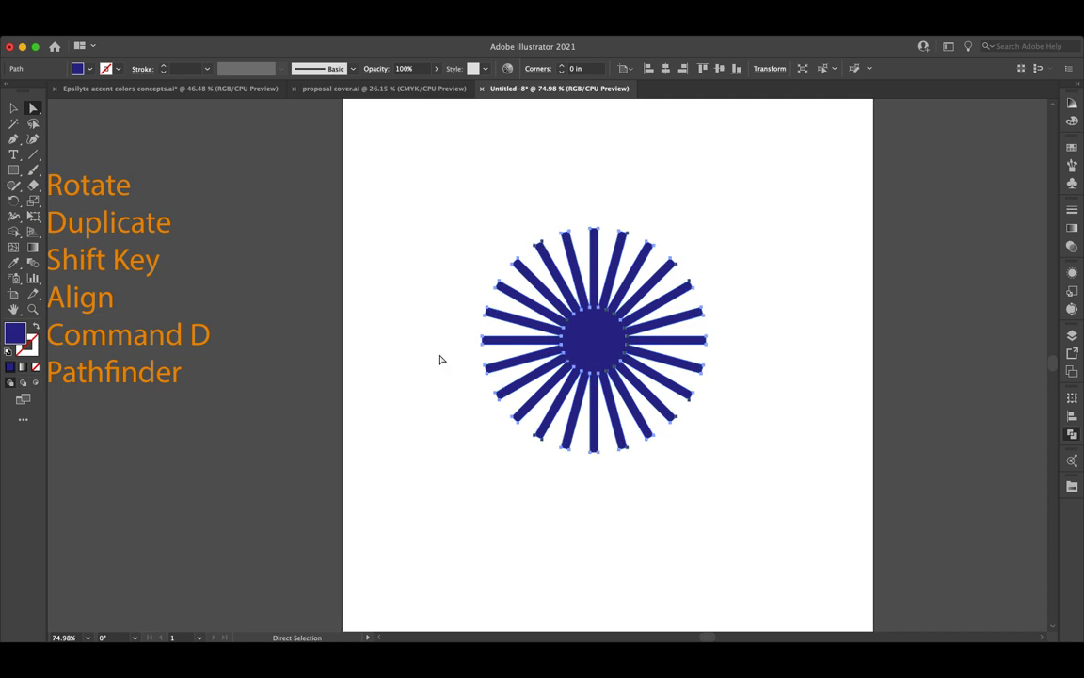
left_click_drag(438, 354, 845, 466)
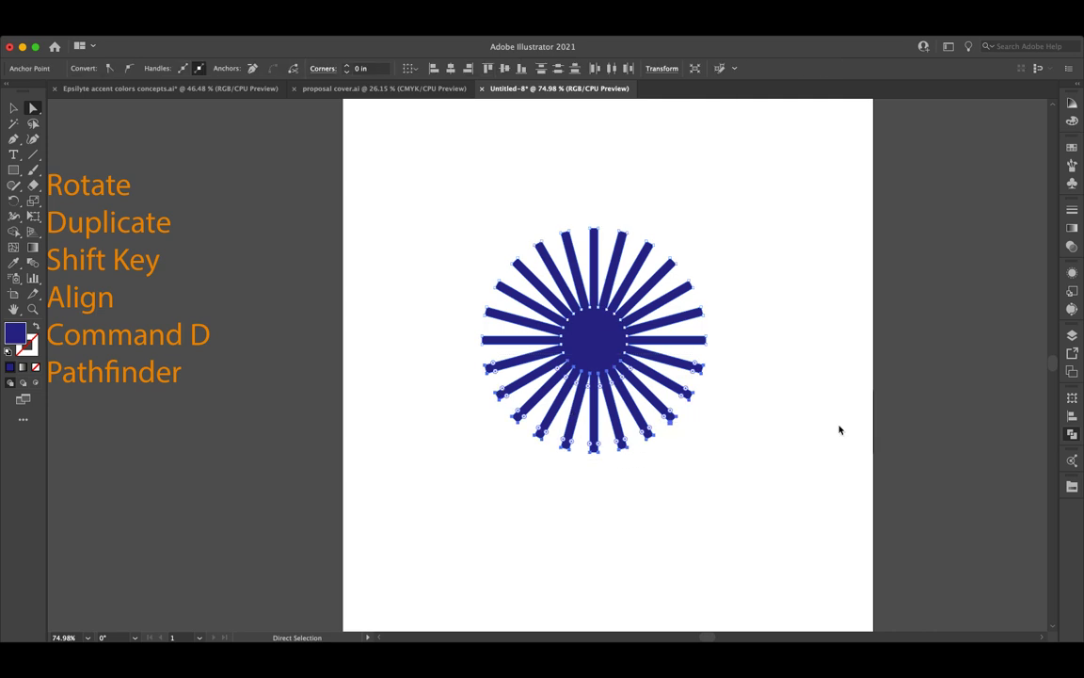
key("Delete")
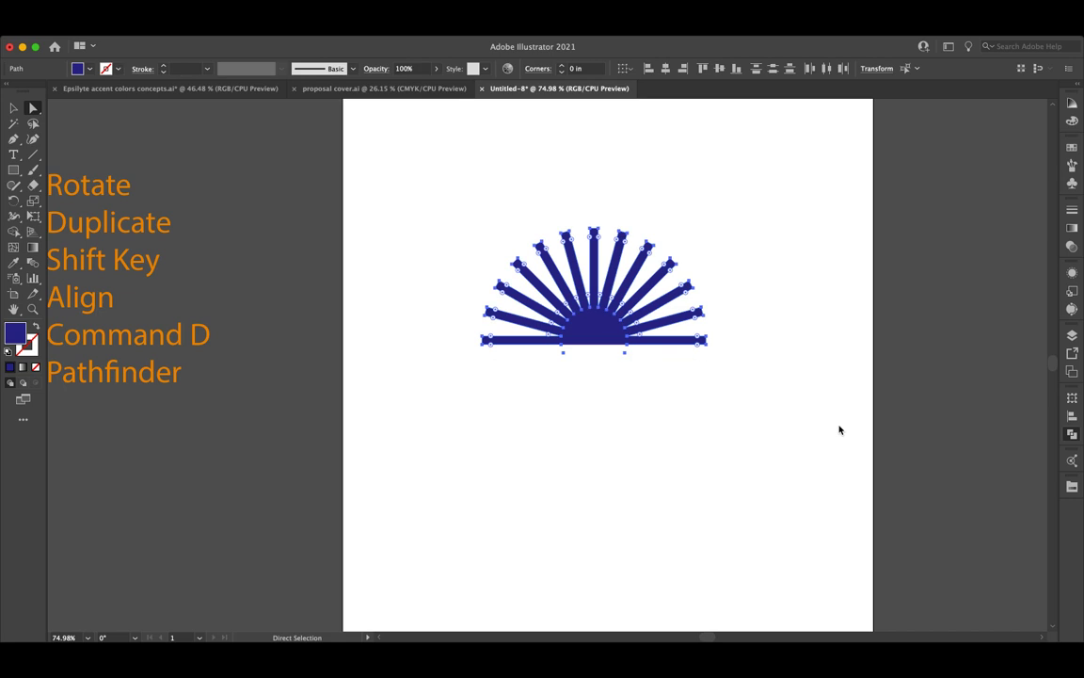
left_click_drag(690, 383, 519, 357)
key("Delete")
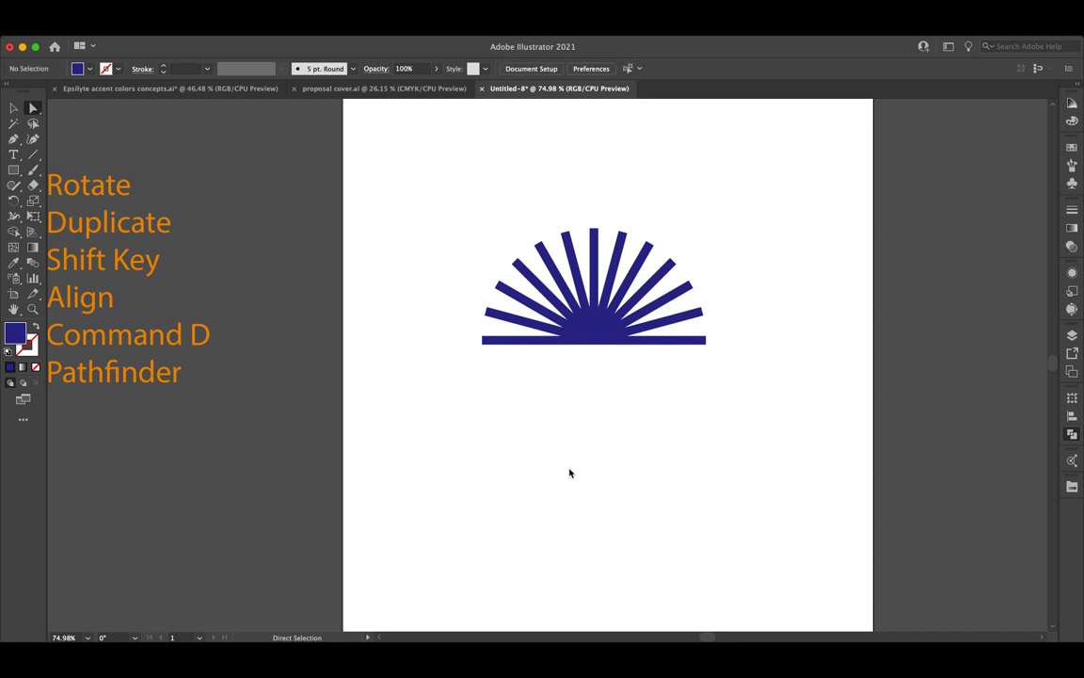
Step: Recolour the half sunburst with the same orange fill as the list text and deselect it
left_click(13, 107)
left_click(596, 328)
scroll(476, 347, "left", 5)
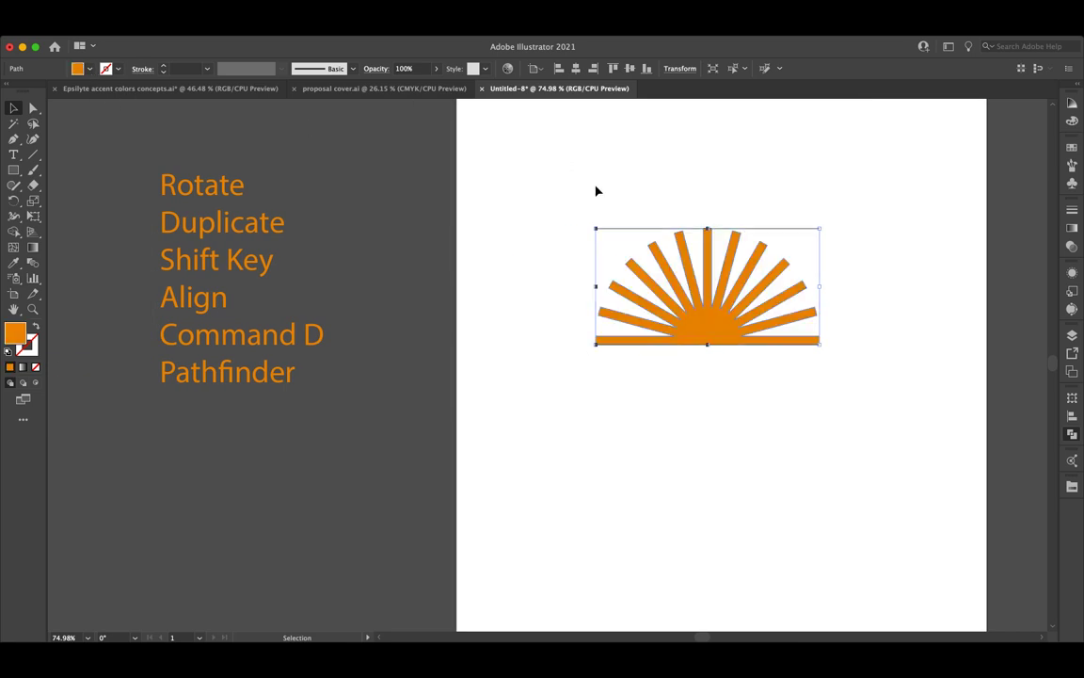
left_click(651, 235)
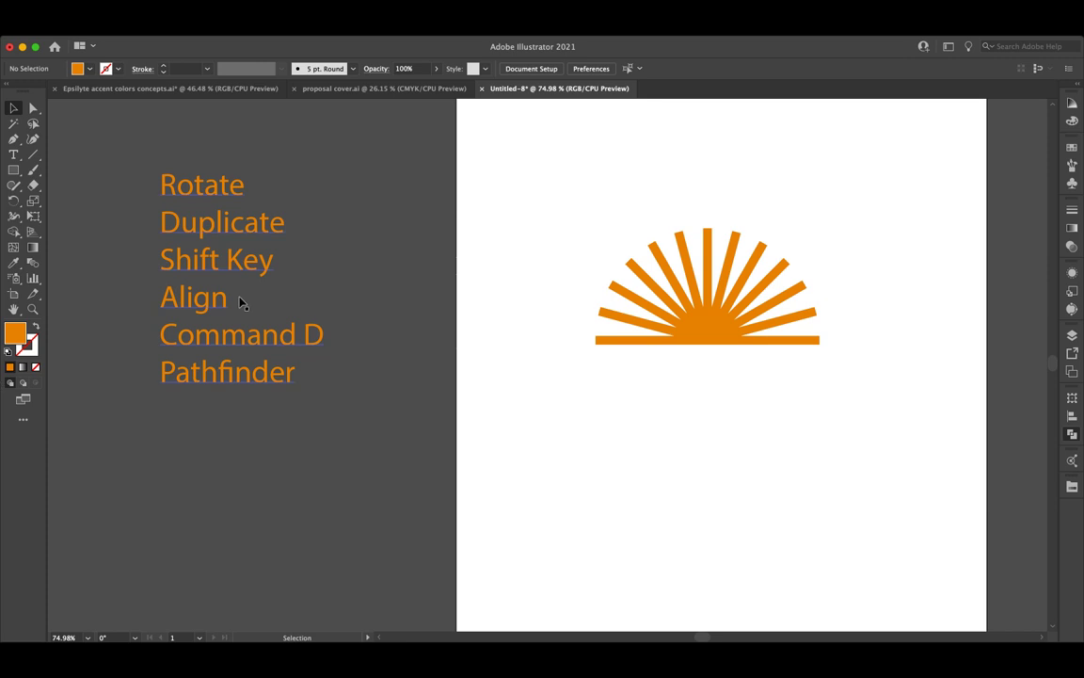
scroll(617, 381, "right", 5)
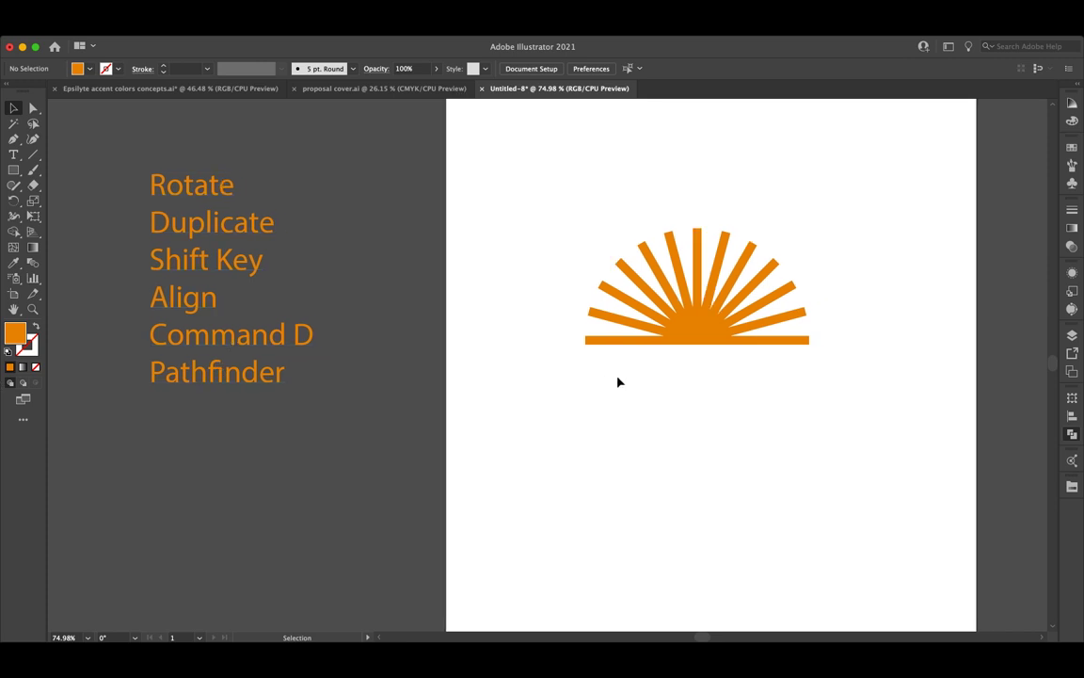